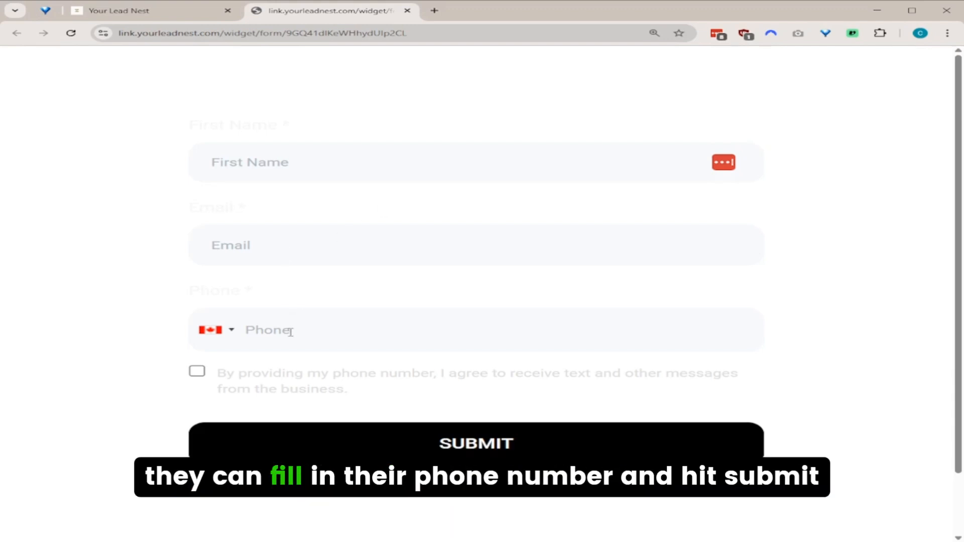
# Return to the Your Lead Nest tab to bring up the Automation > Workflows list.
pyautogui.click(145, 14)
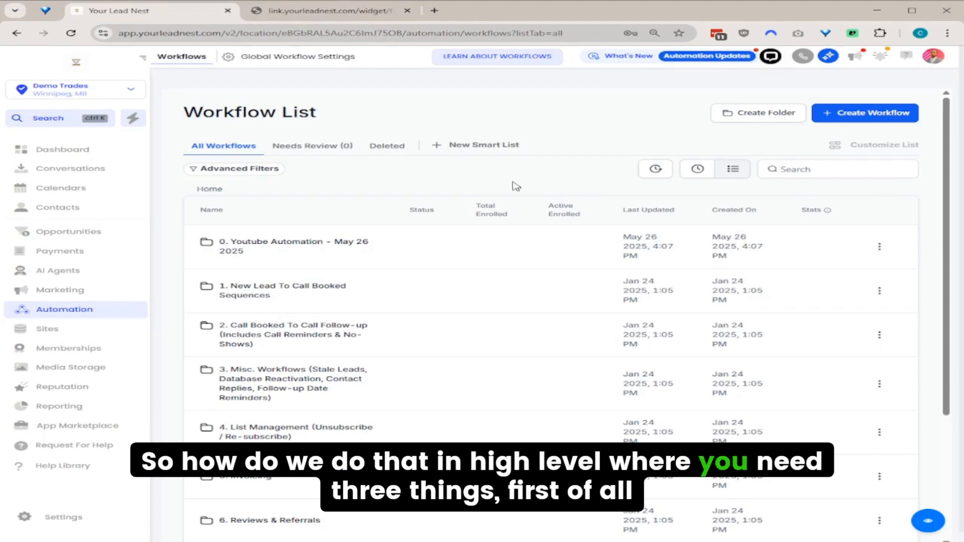
pyautogui.click(60, 518)
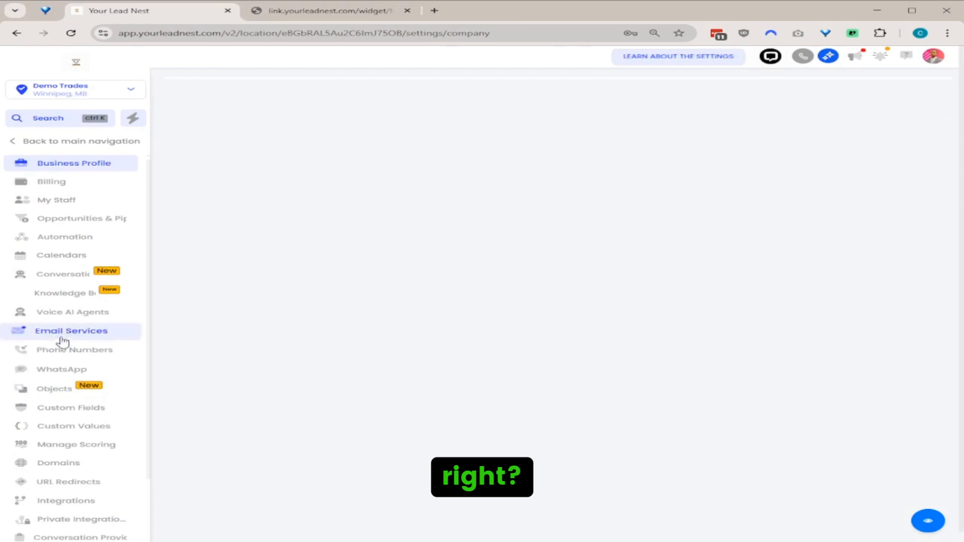
pyautogui.click(60, 351)
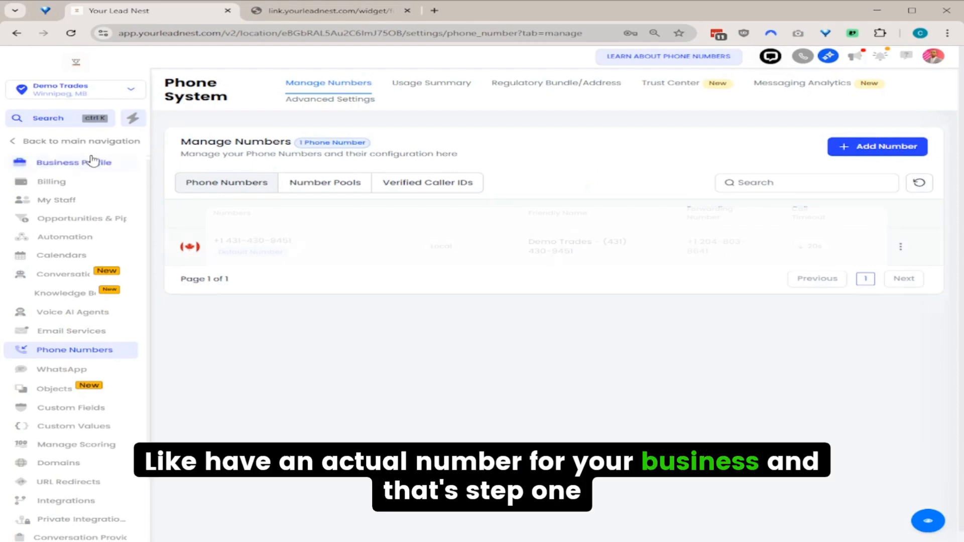
pyautogui.click(74, 200)
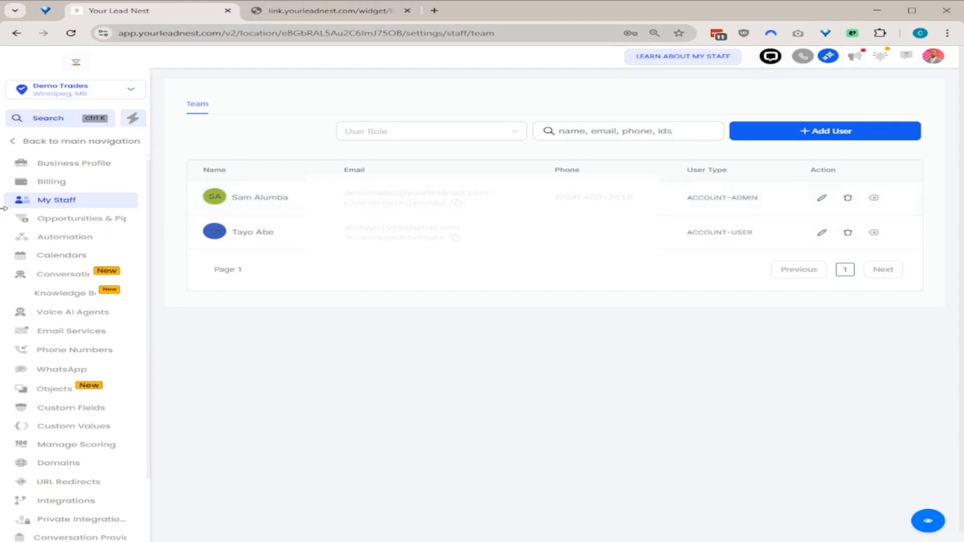
pyautogui.click(58, 143)
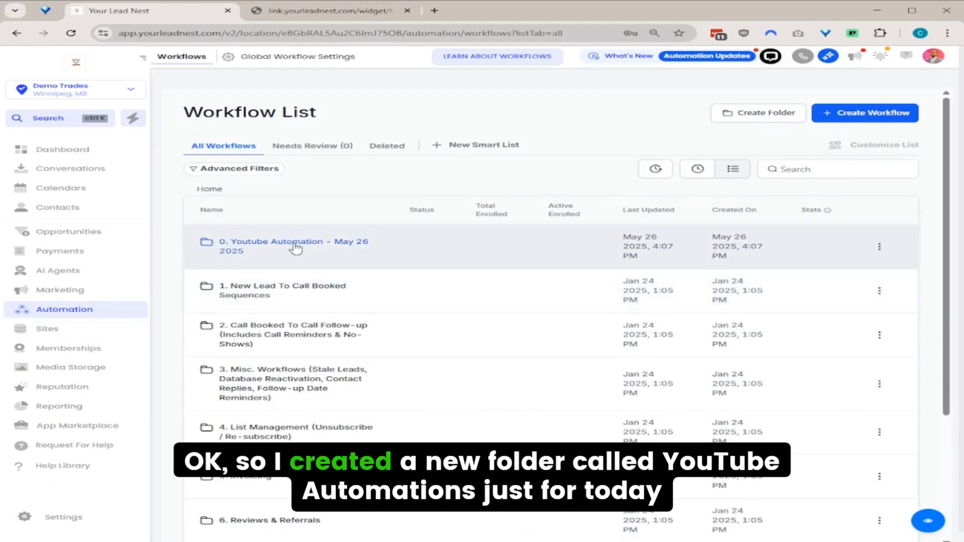
# Open the 'Call me after new lead comes in' workflow from the '0. Youtube Automation - May 26 2025' folder.
pyautogui.click(356, 244)
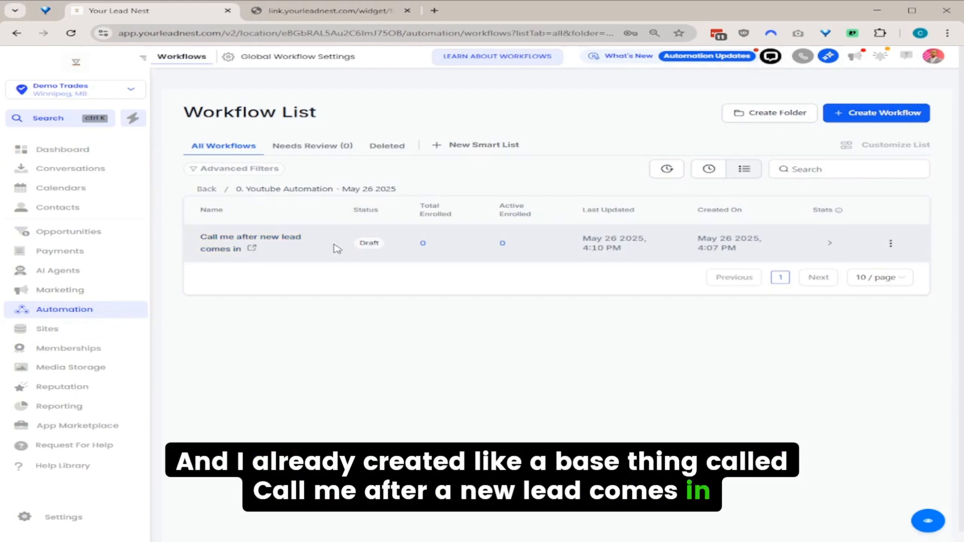
pyautogui.click(880, 117)
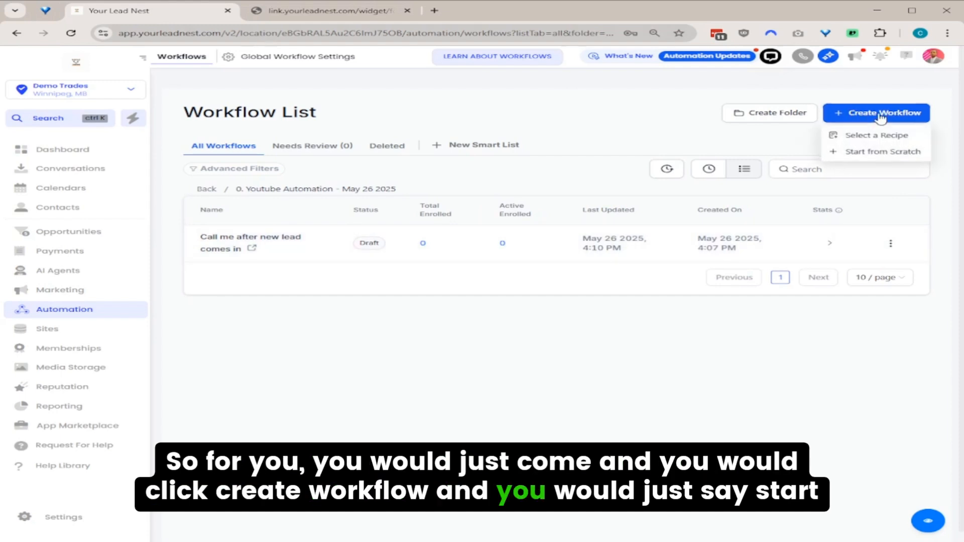
pyautogui.click(264, 242)
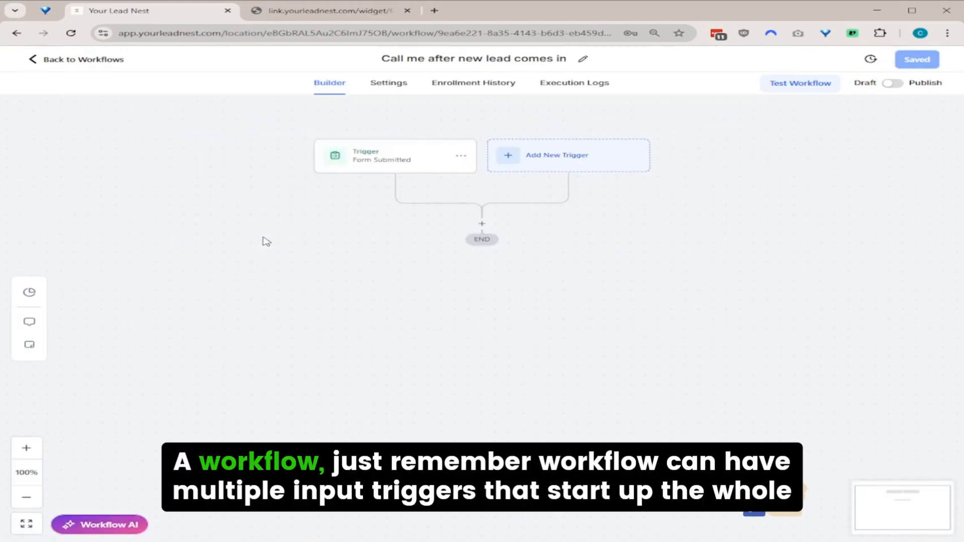
# Add a 'Form is Lead Optin Form' filter to the Form Submitted trigger and save it.
pyautogui.click(398, 163)
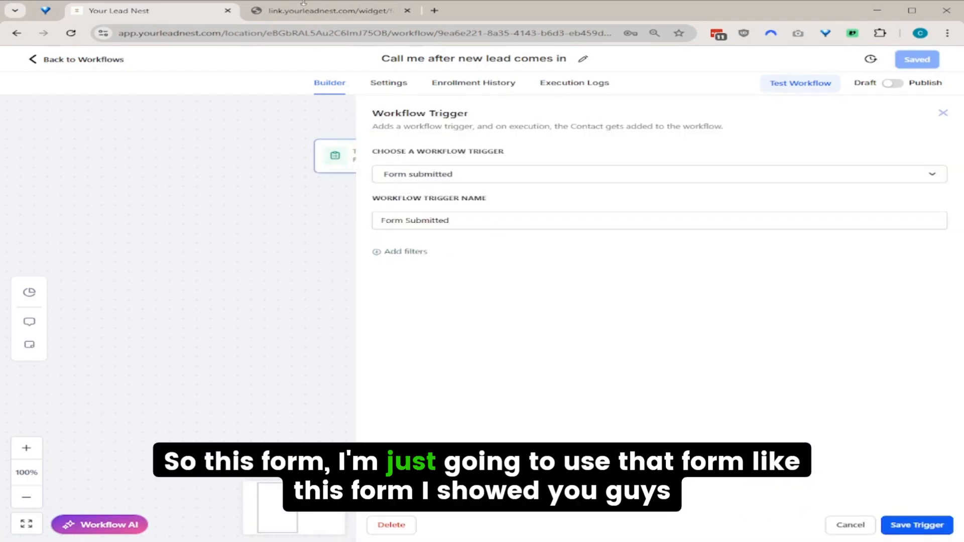
pyautogui.click(329, 10)
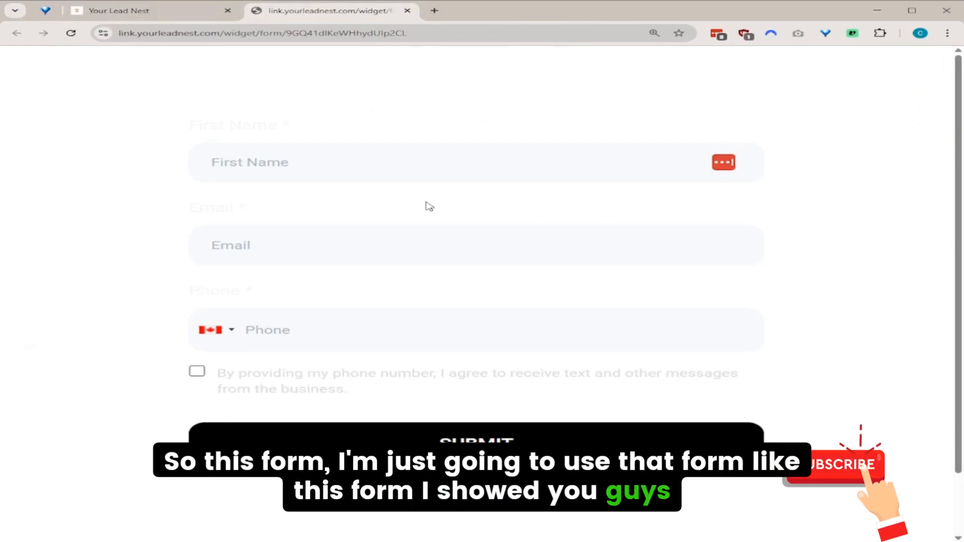
pyautogui.click(149, 11)
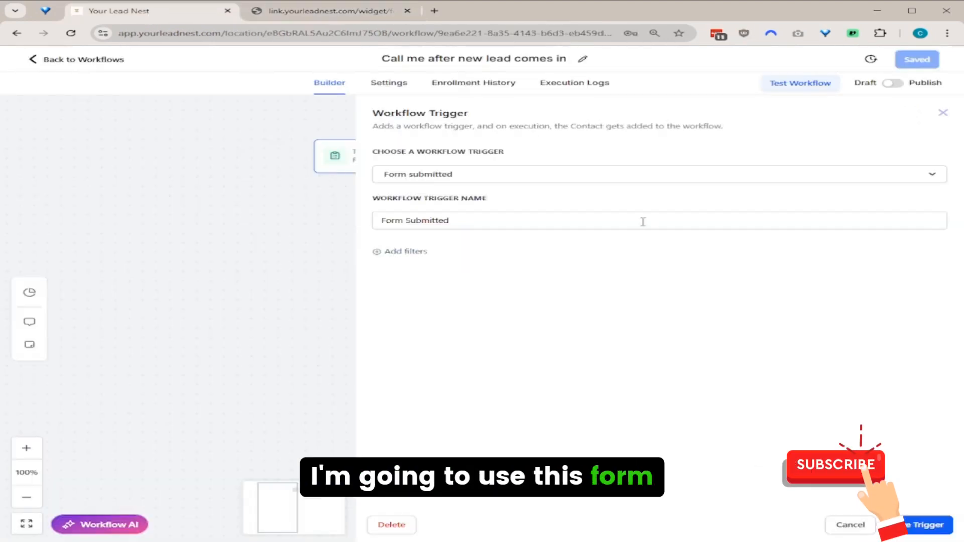
pyautogui.click(417, 252)
pyautogui.click(444, 268)
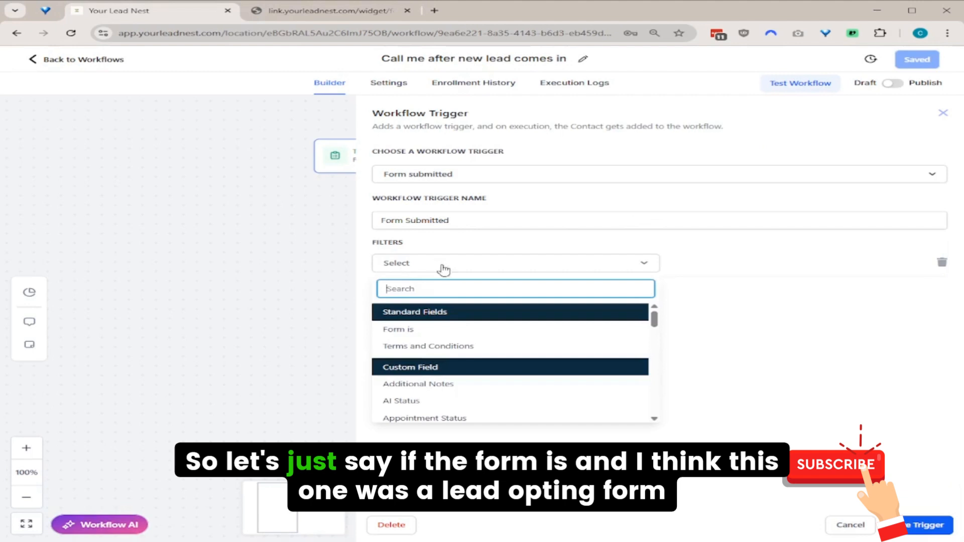
pyautogui.click(435, 329)
pyautogui.click(701, 266)
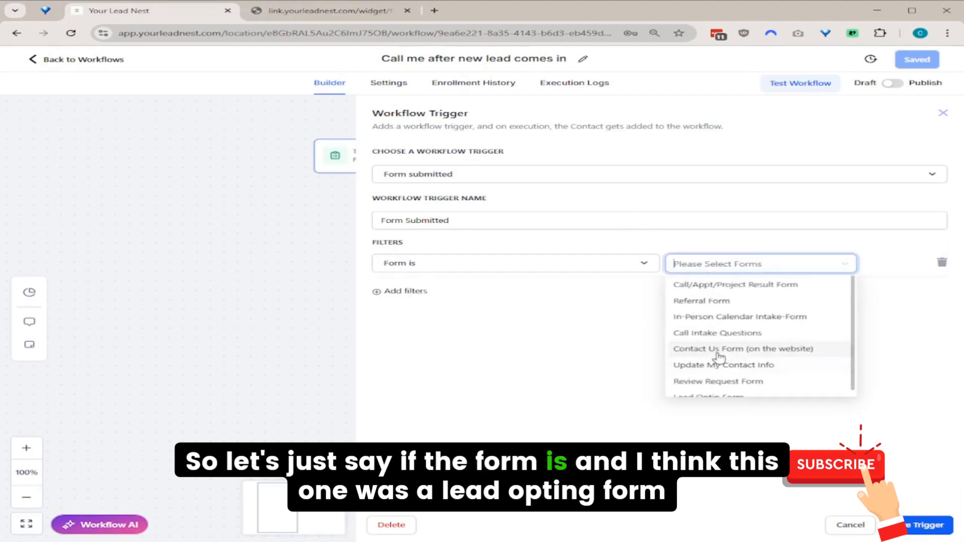
pyautogui.scroll(-1, 755, 351)
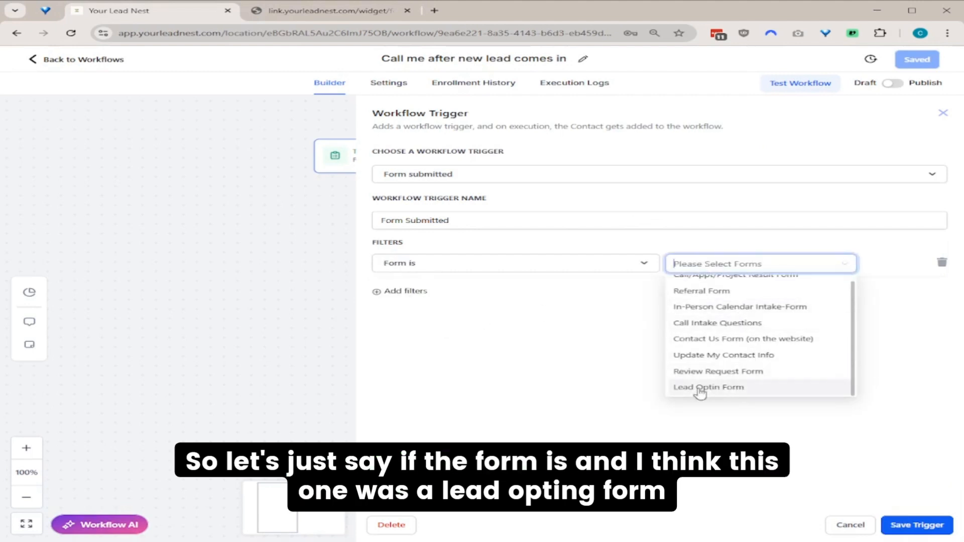
pyautogui.click(721, 389)
pyautogui.click(548, 368)
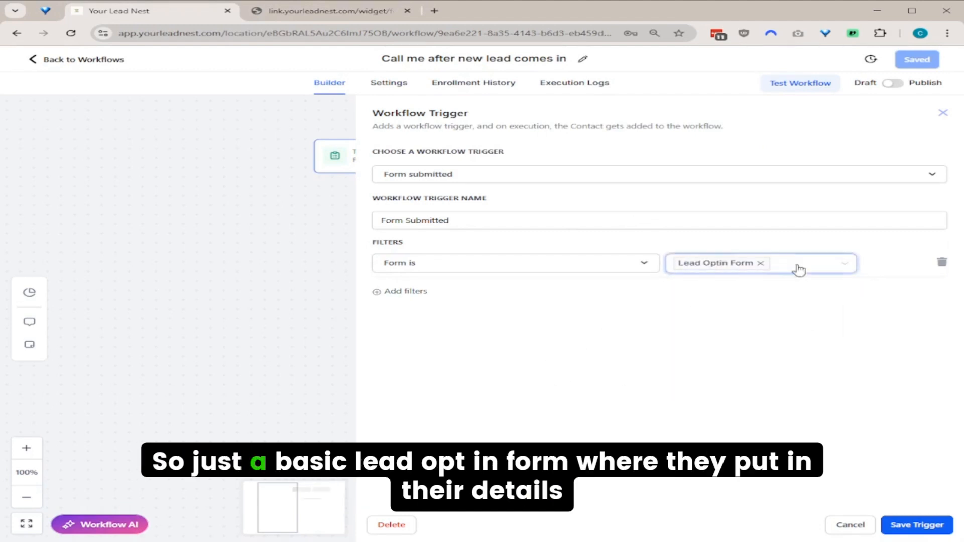
pyautogui.click(912, 524)
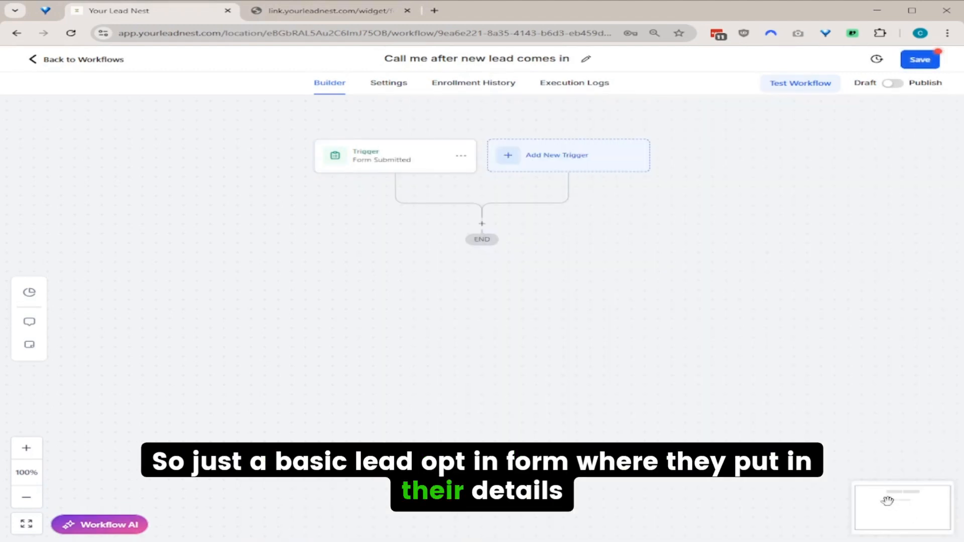
# Rename the trigger to 'Lead Optin Form Submitted' and save it.
pyautogui.click(411, 160)
pyautogui.click(489, 218)
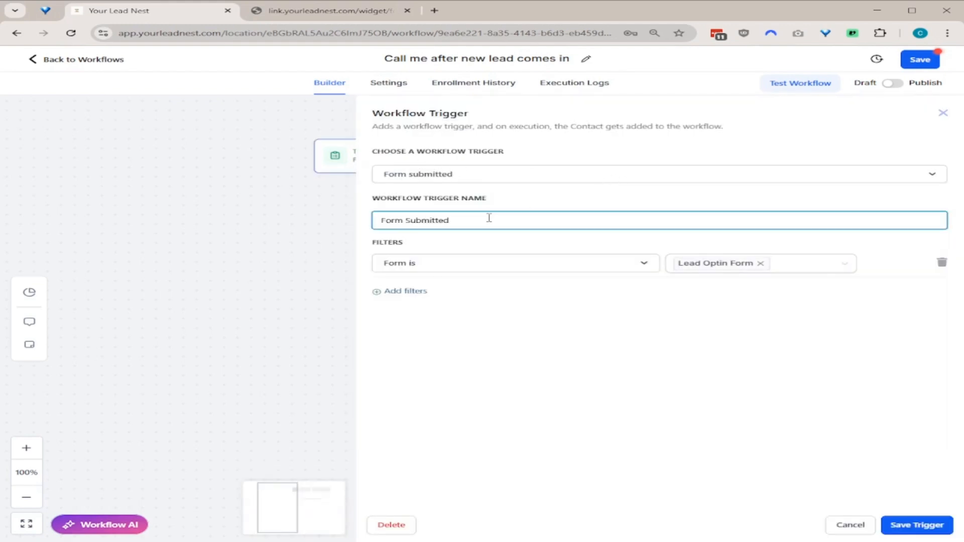
pyautogui.write('Lead Optin')
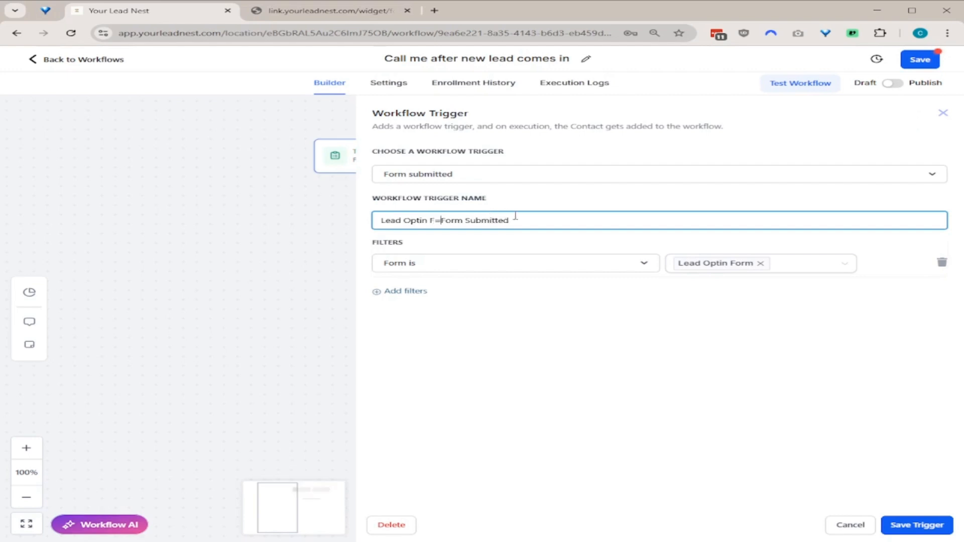
pyautogui.click(911, 525)
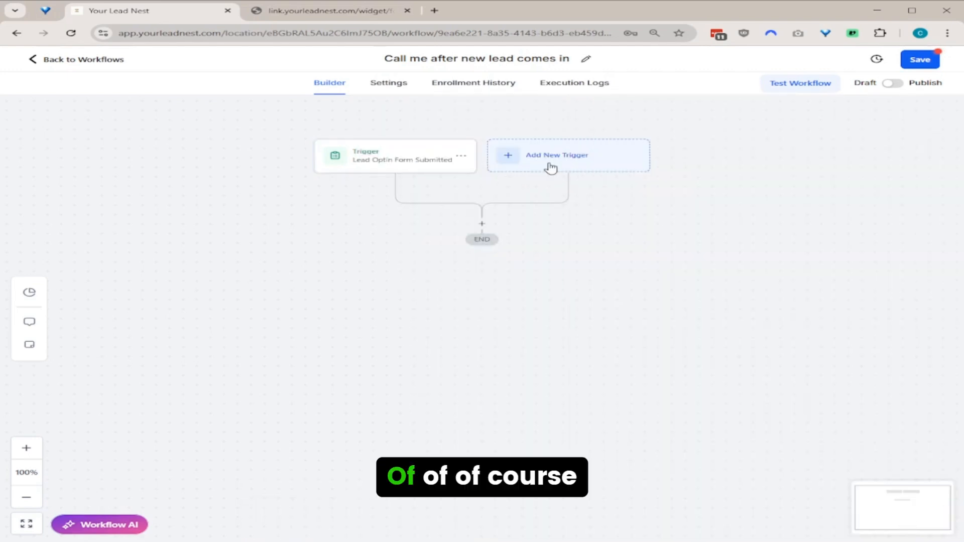
pyautogui.click(591, 167)
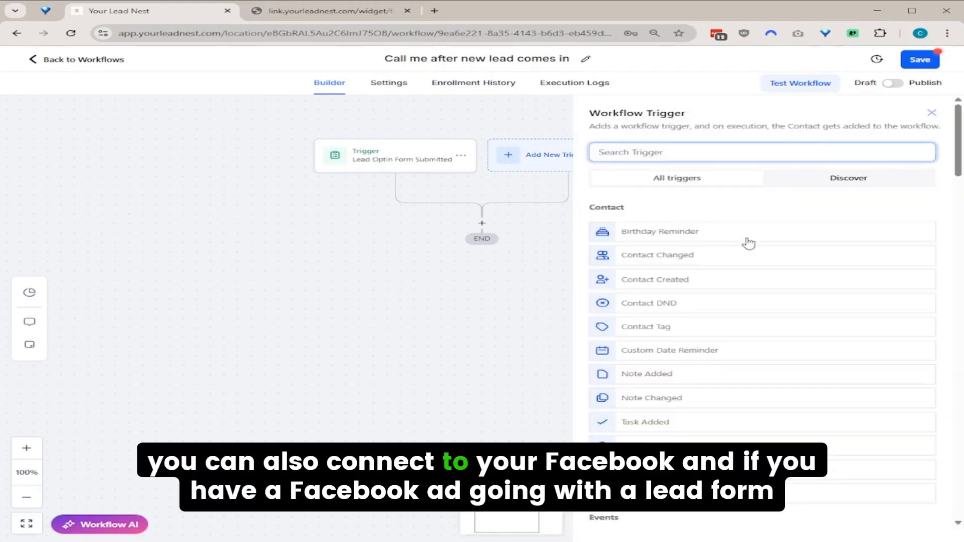
pyautogui.write('form')
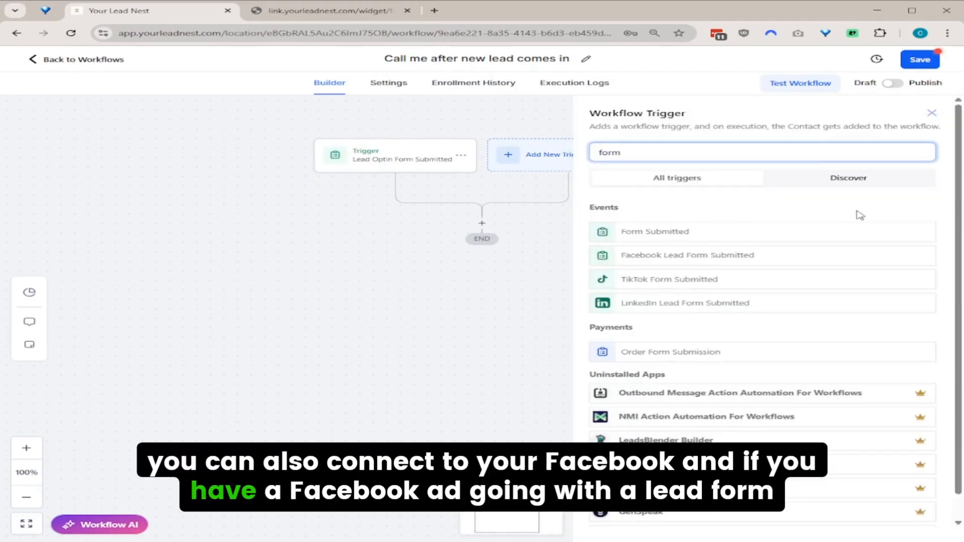
pyautogui.click(859, 215)
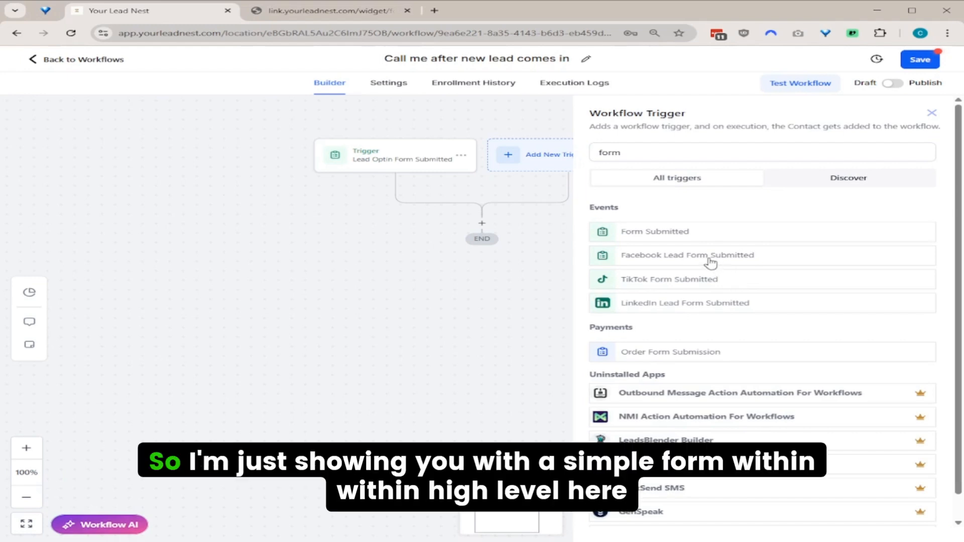
pyautogui.click(931, 113)
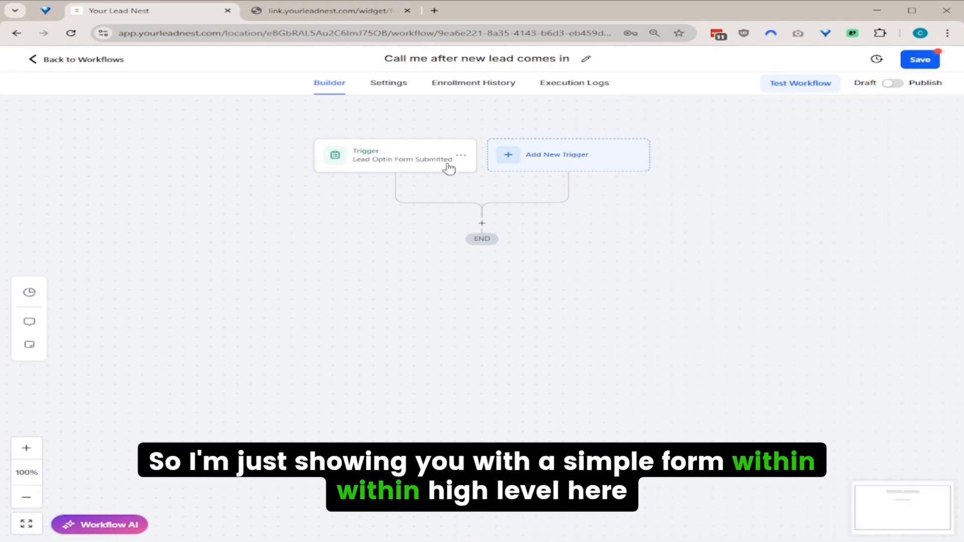
# Add a Call action below the trigger by searching 'call' in the actions list.
pyautogui.click(482, 224)
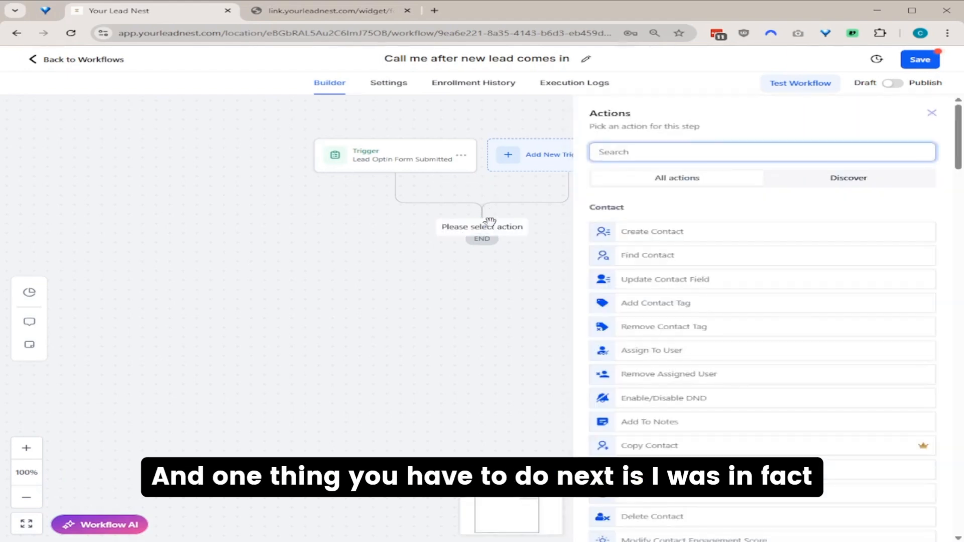
pyautogui.write('call')
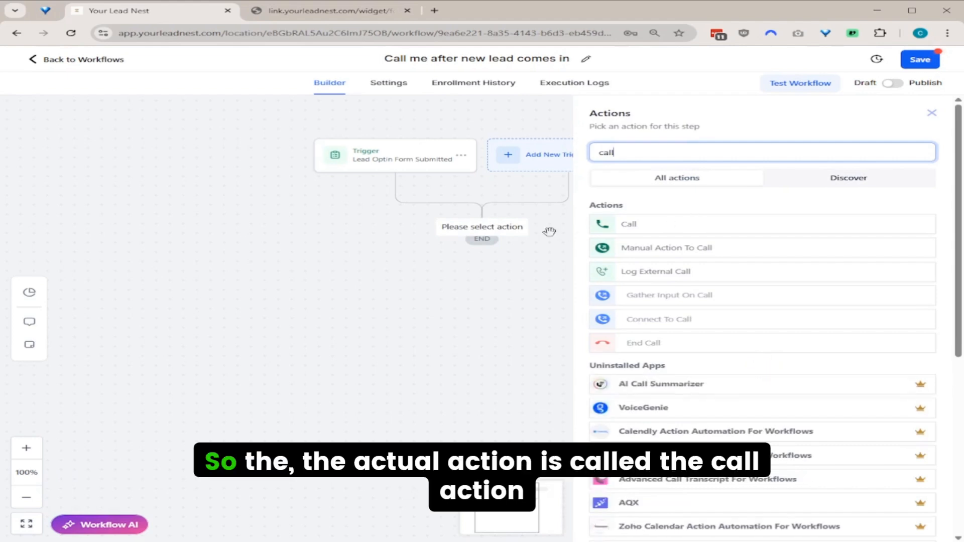
pyautogui.click(697, 226)
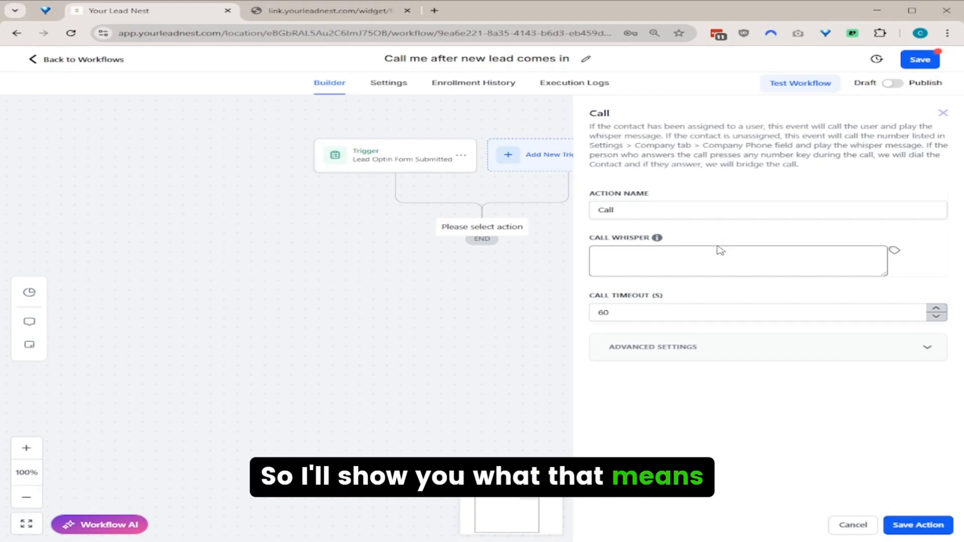
# Write the call whisper 'Hey this is a new lead from your lead nest called {{contact.first_name}}. Press any key to connect the call.'.
pyautogui.click(688, 259)
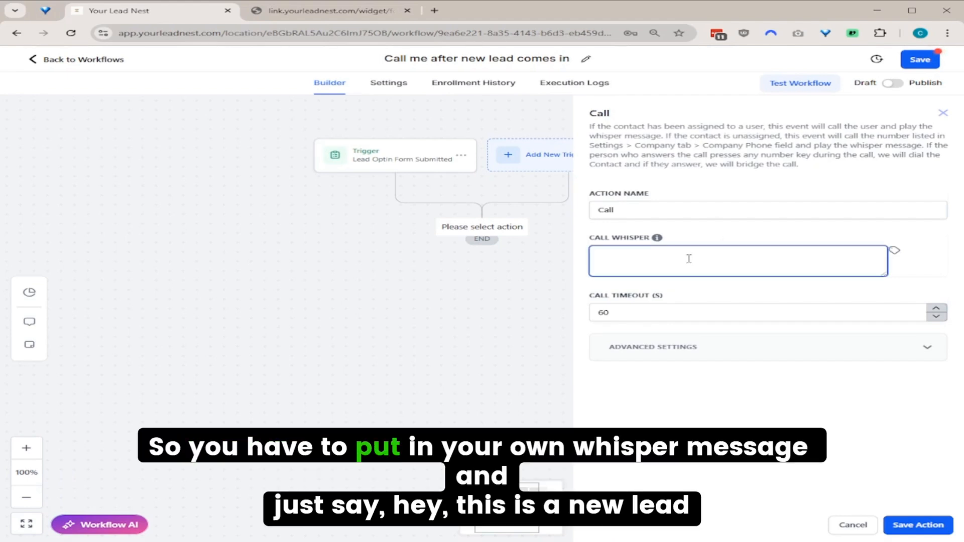
pyautogui.write('Hey this is a')
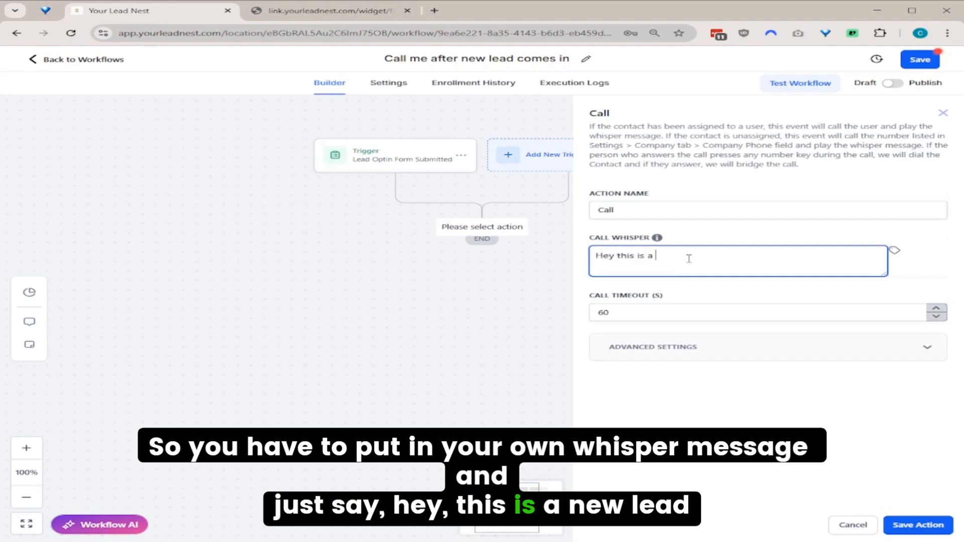
pyautogui.write(' new lead')
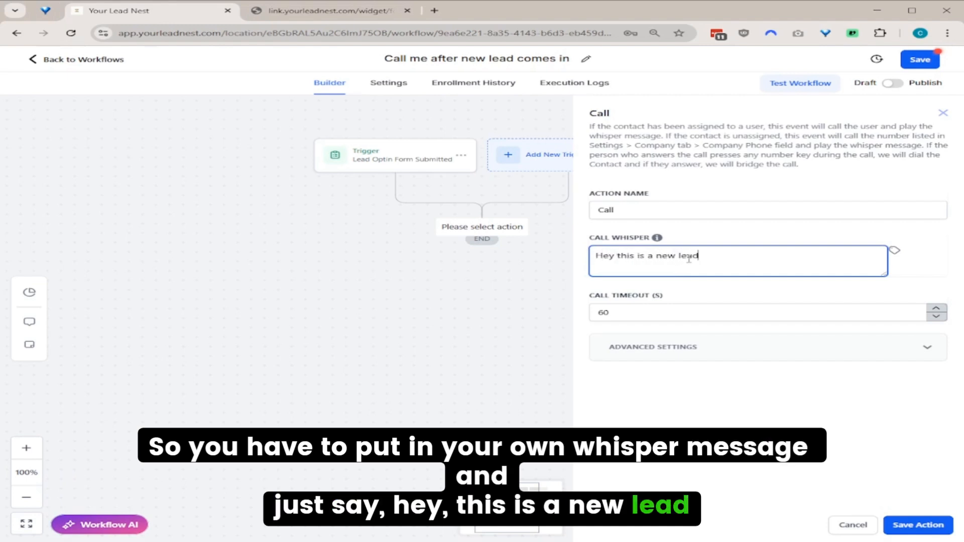
pyautogui.click(894, 250)
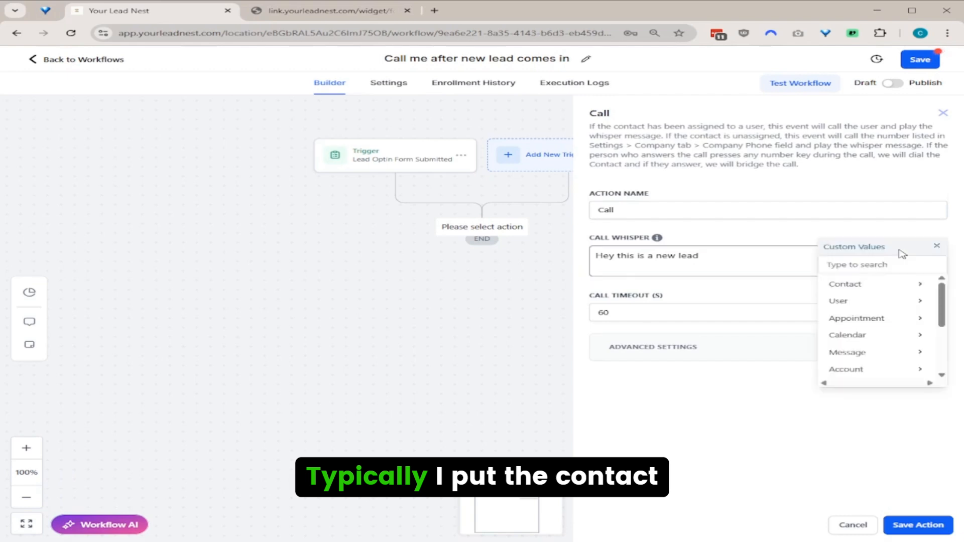
pyautogui.click(873, 285)
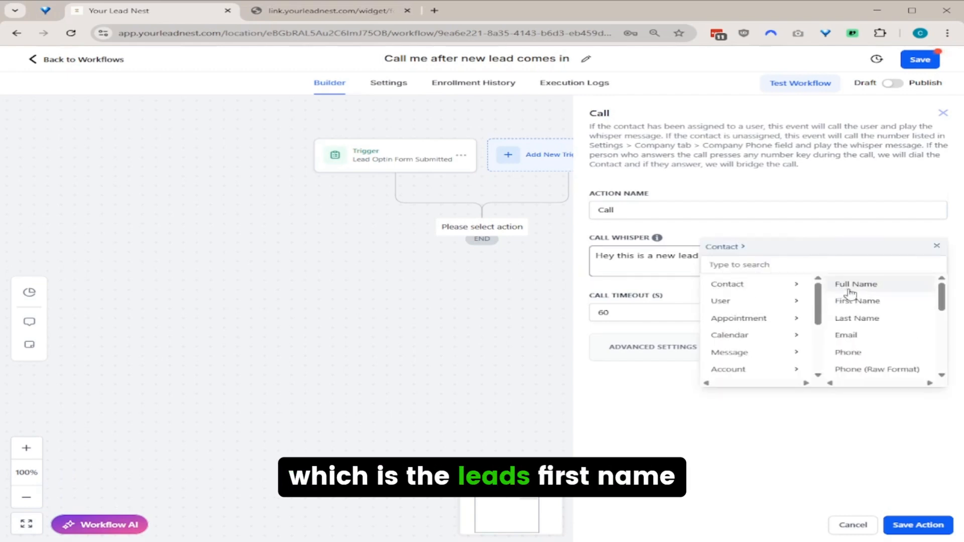
pyautogui.click(856, 297)
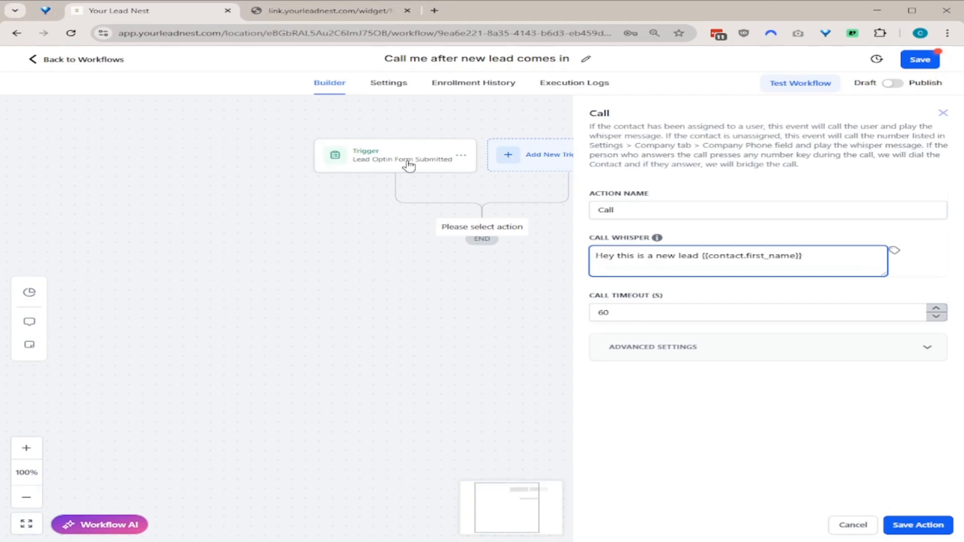
pyautogui.press('BackSpace')
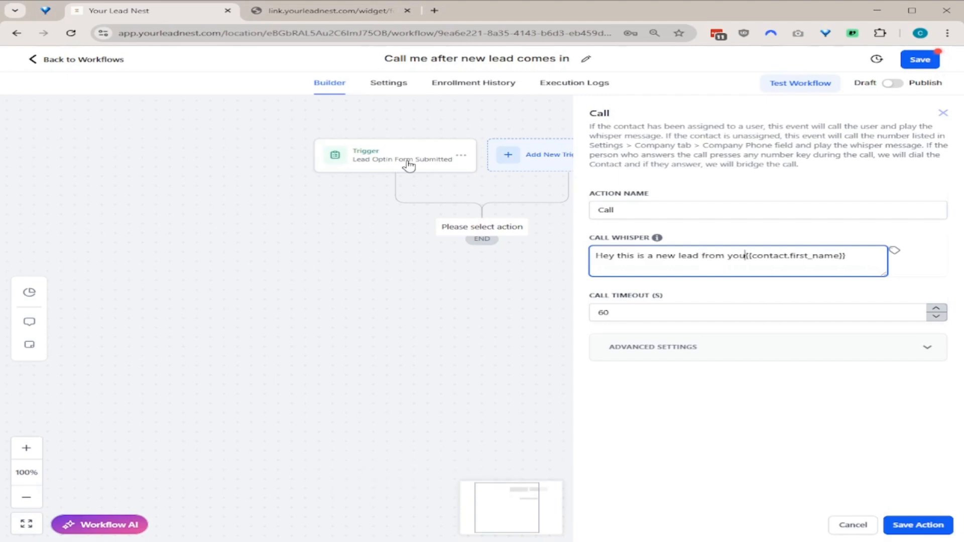
pyautogui.write('r lead nest called')
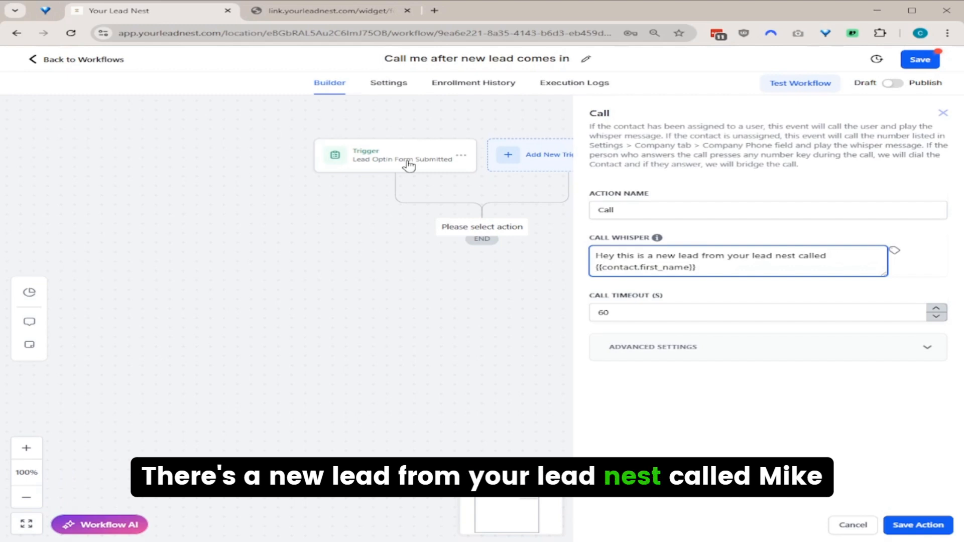
pyautogui.write('. ')
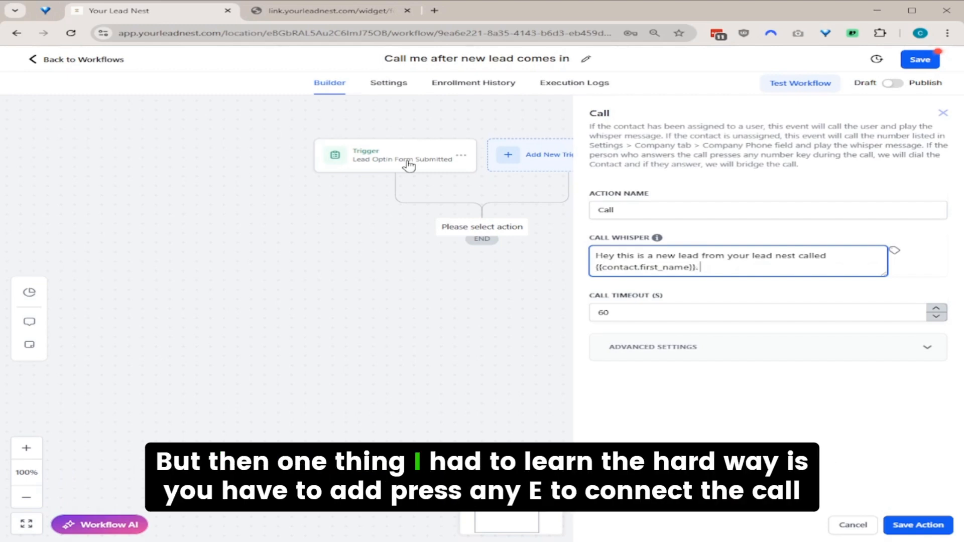
pyautogui.write('Press')
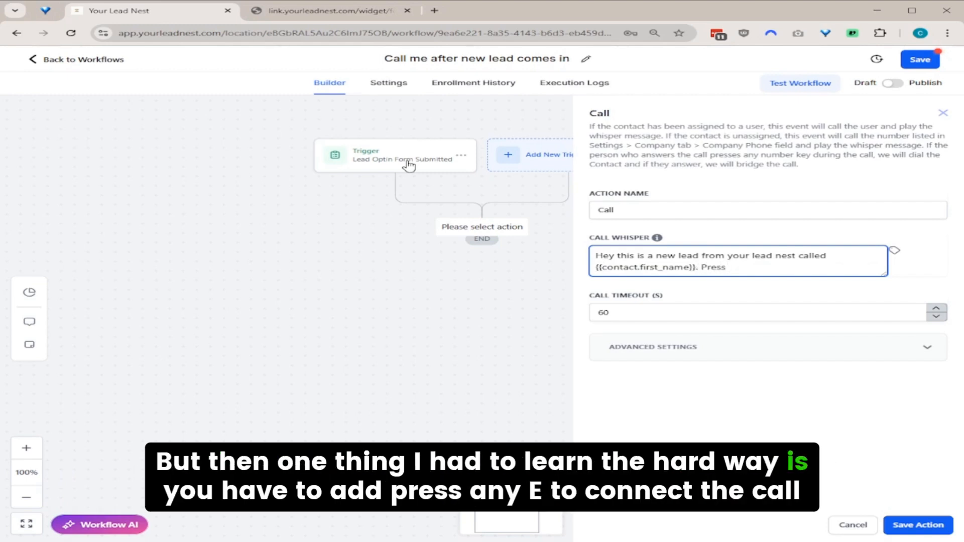
pyautogui.write(' any key to c')
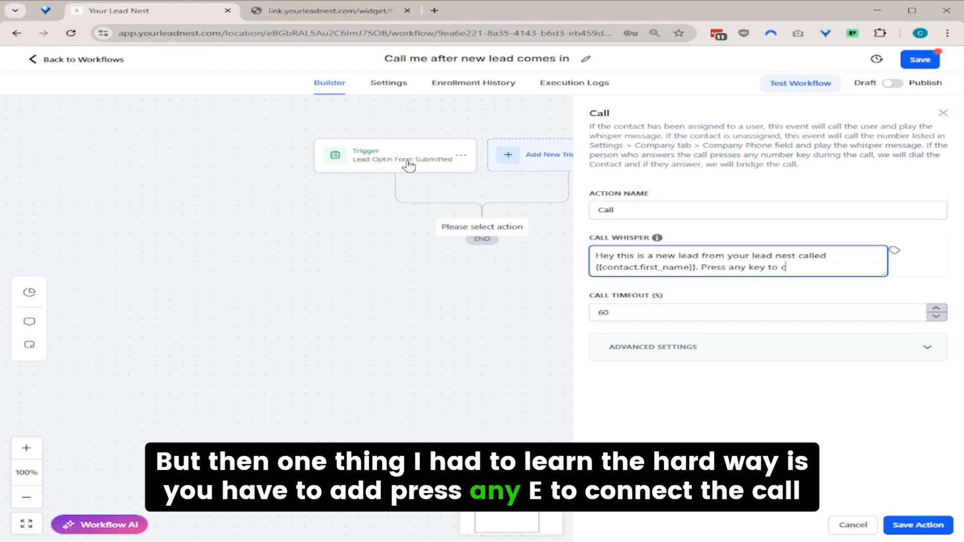
pyautogui.write('onnect the call.')
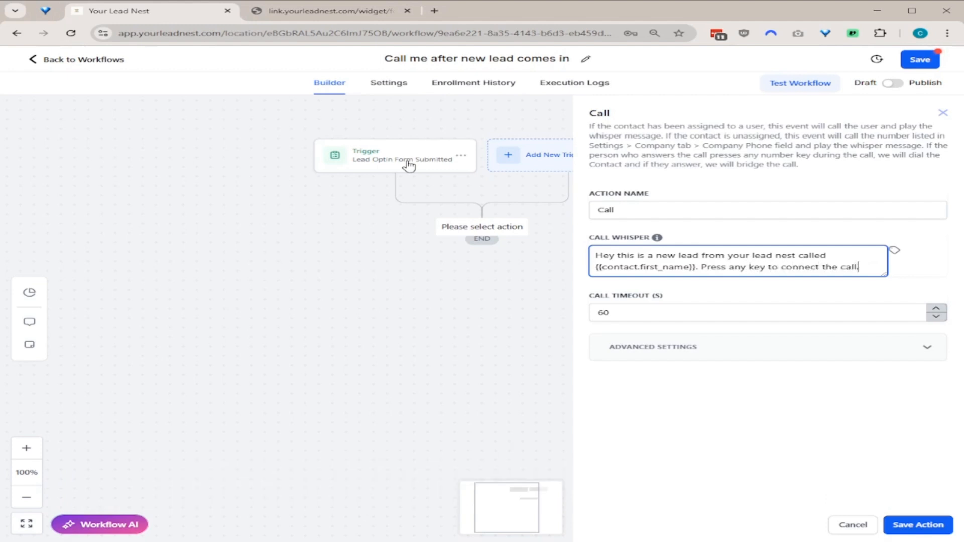
# Expand the Call action's advanced settings and check that Connect Call After Keypress is on.
pyautogui.click(928, 351)
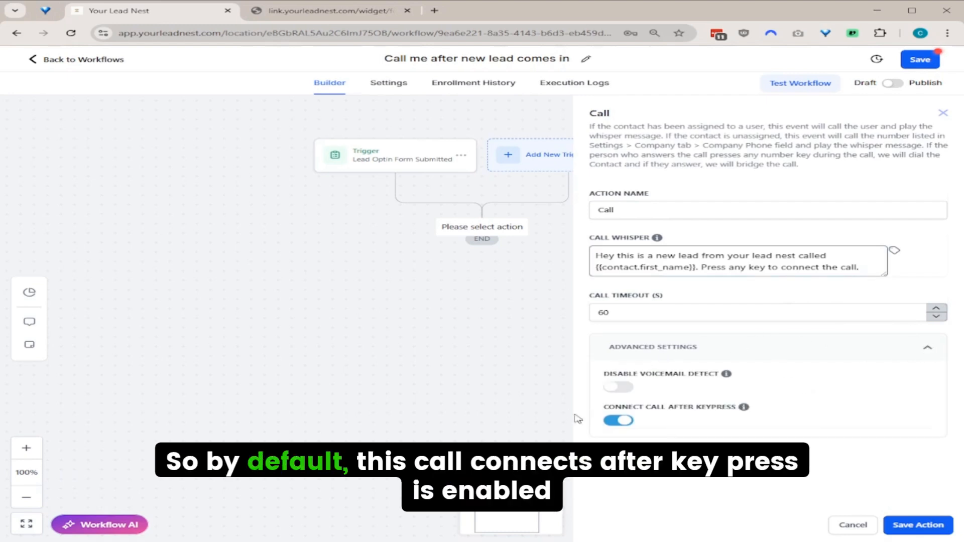
pyautogui.moveTo(744, 409)
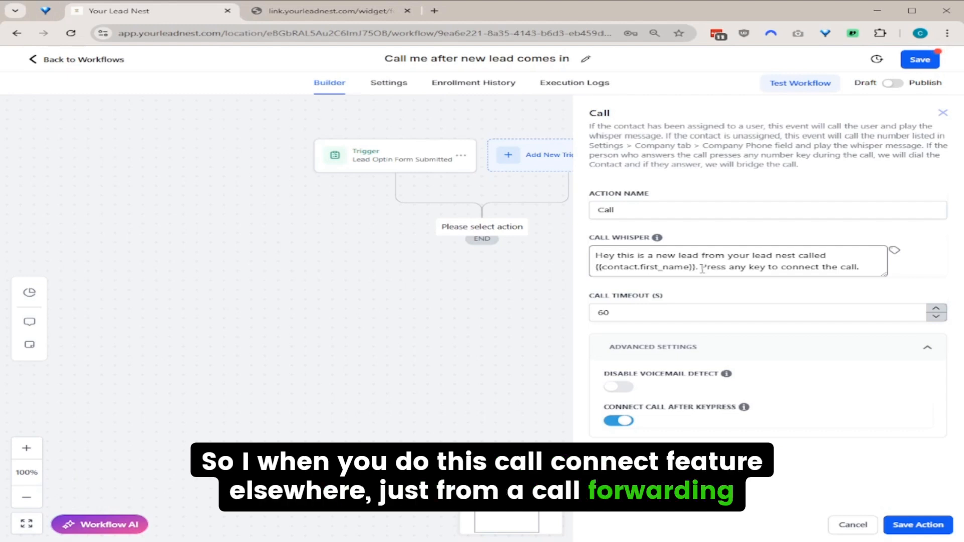
pyautogui.doubleClick(718, 266)
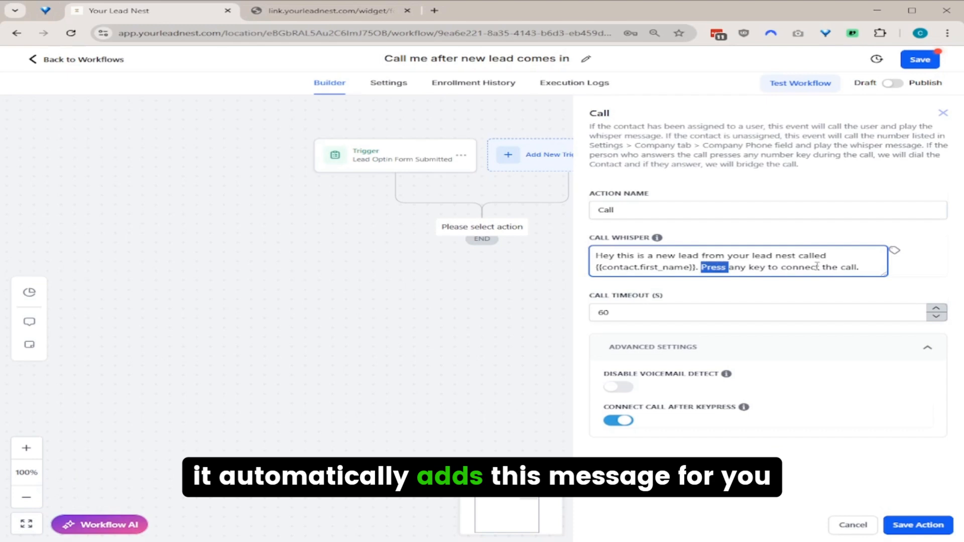
pyautogui.keyDown('shift'); pyautogui.click(861, 267); pyautogui.keyUp('shift')
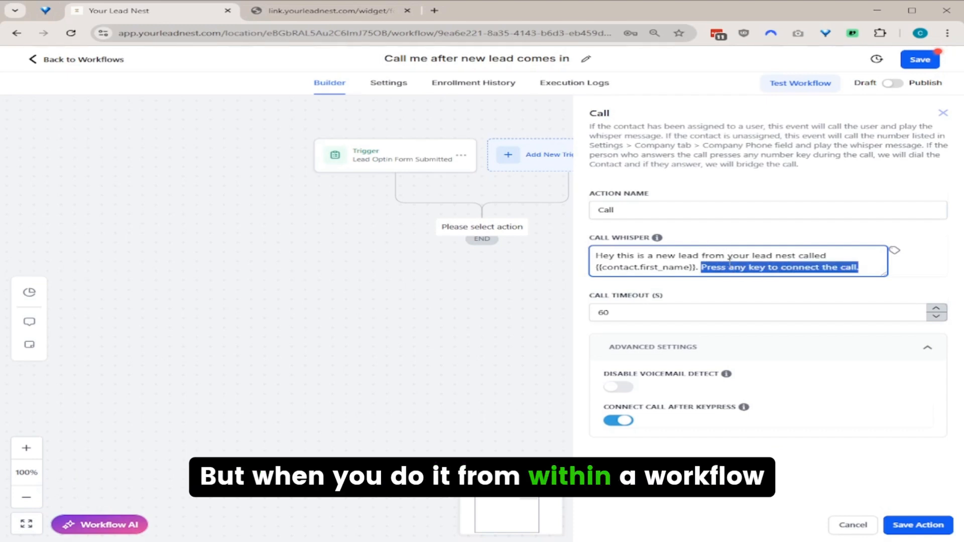
pyautogui.click(837, 290)
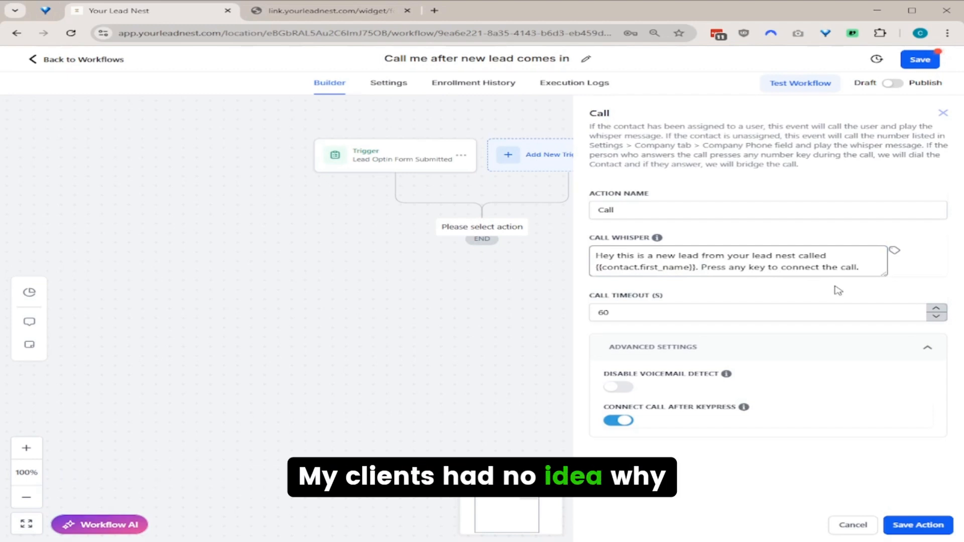
pyautogui.doubleClick(713, 267)
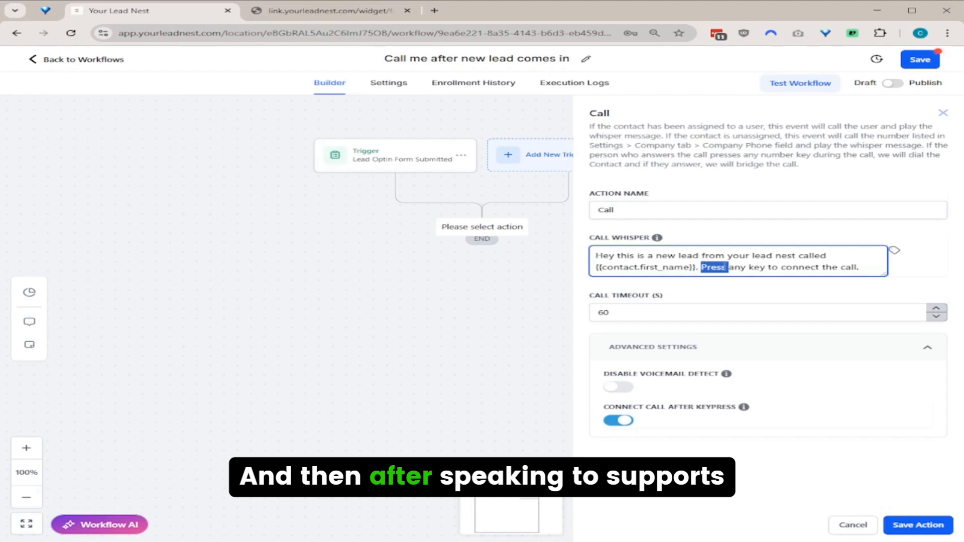
pyautogui.keyDown('shift'); pyautogui.click(868, 264); pyautogui.keyUp('shift')
pyautogui.click(824, 290)
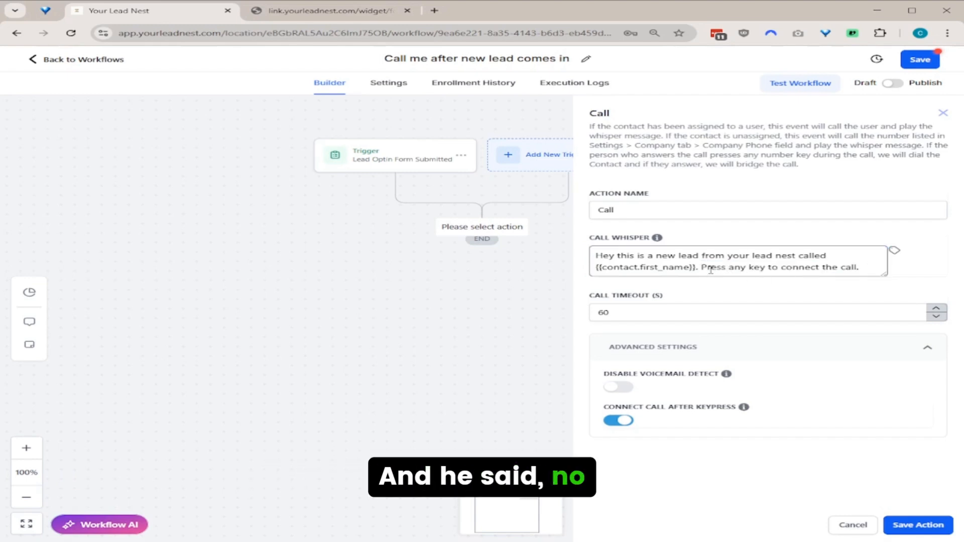
pyautogui.doubleClick(727, 269)
pyautogui.keyDown('shift'); pyautogui.click(864, 269); pyautogui.keyUp('shift')
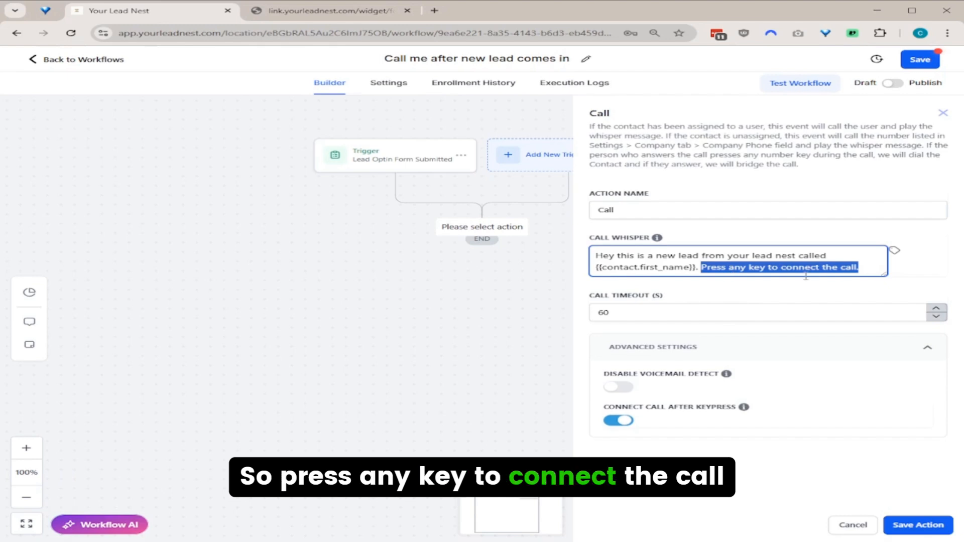
pyautogui.click(722, 300)
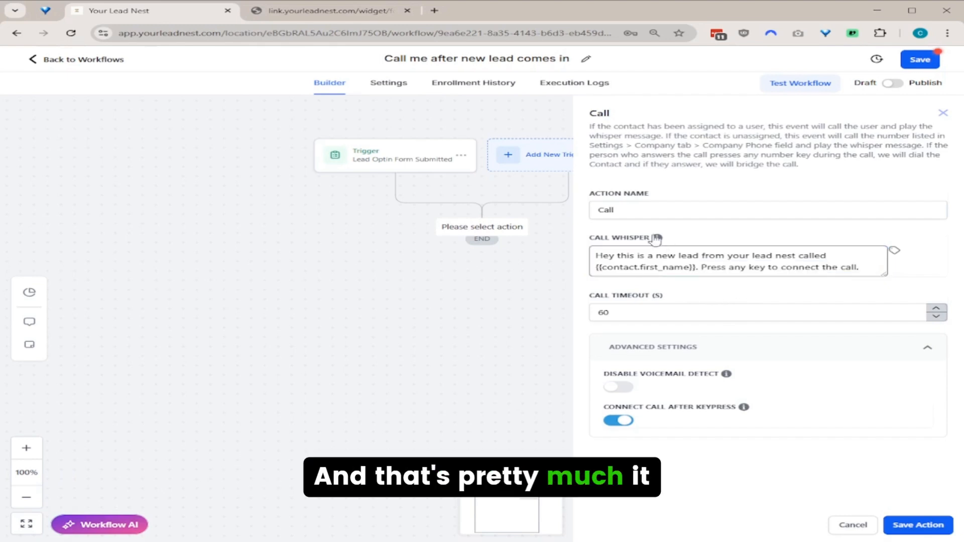
# Rename the call action to 'Call Client or Staff'.
pyautogui.click(671, 205)
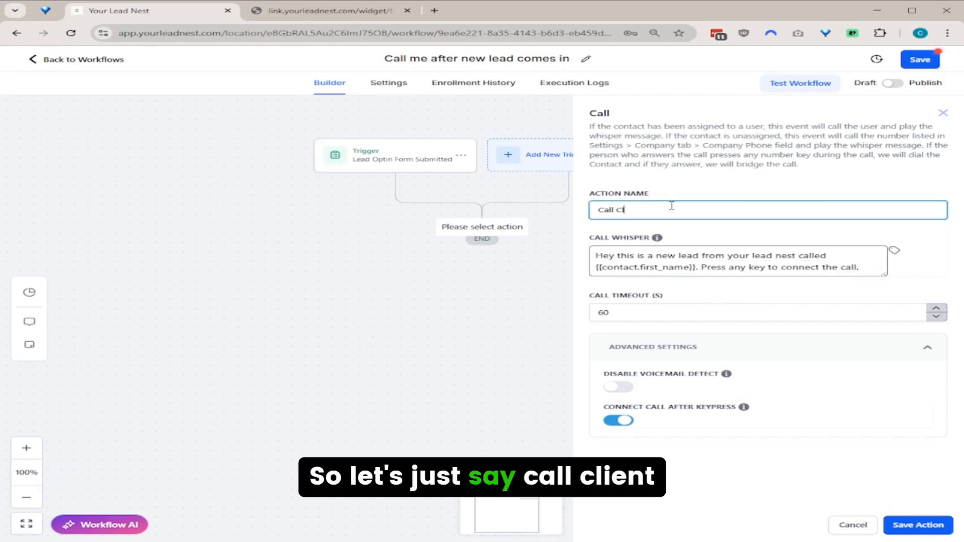
pyautogui.write('Clei')
pyautogui.press('BackSpace')
pyautogui.press('BackSpace')
pyautogui.write('ient')
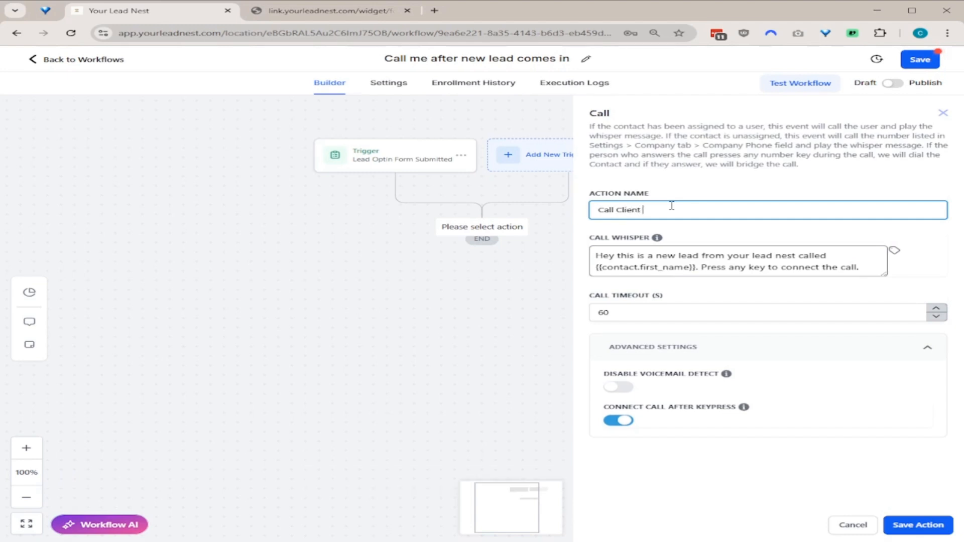
pyautogui.write(' or Staff')
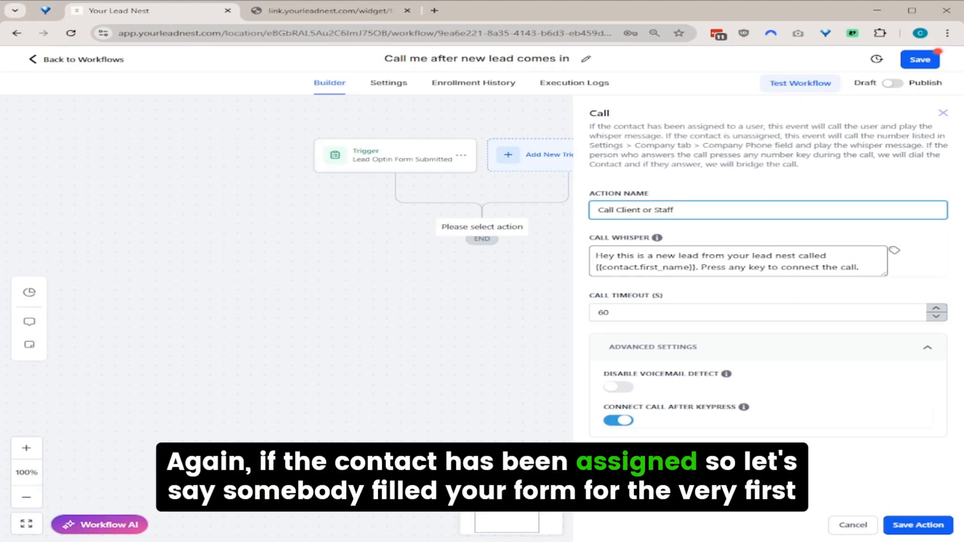
# Save the call step and insert an Assign To User step before it, assigning the first listed user.
pyautogui.click(922, 525)
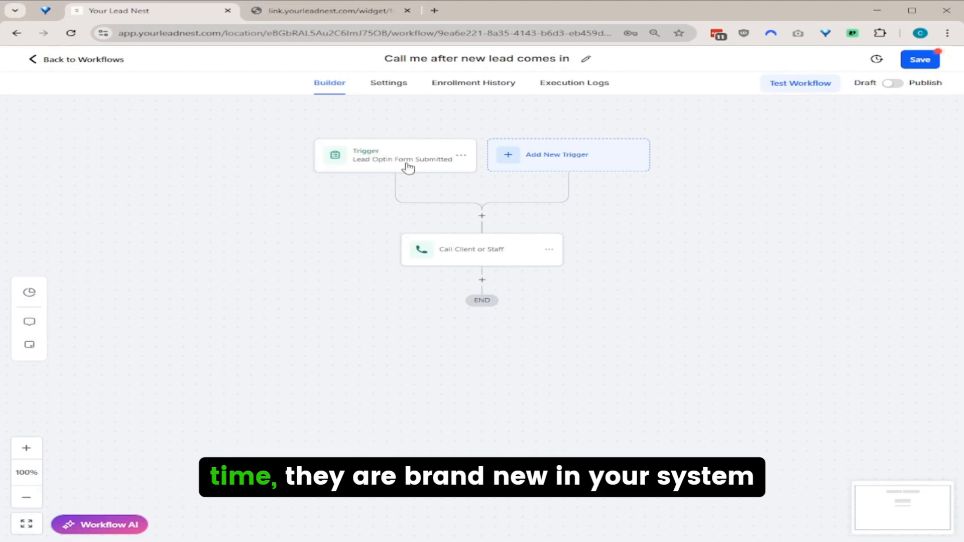
pyautogui.click(482, 218)
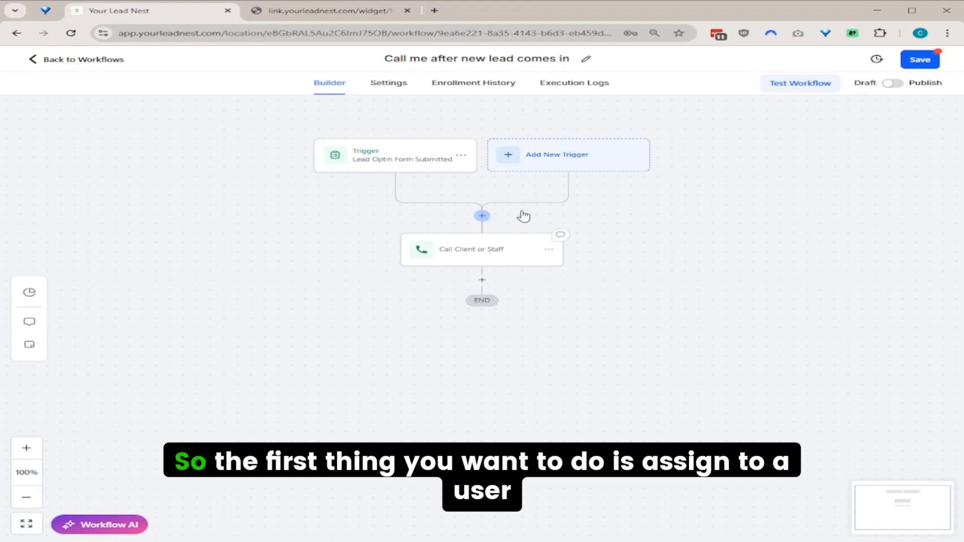
pyautogui.write('ass')
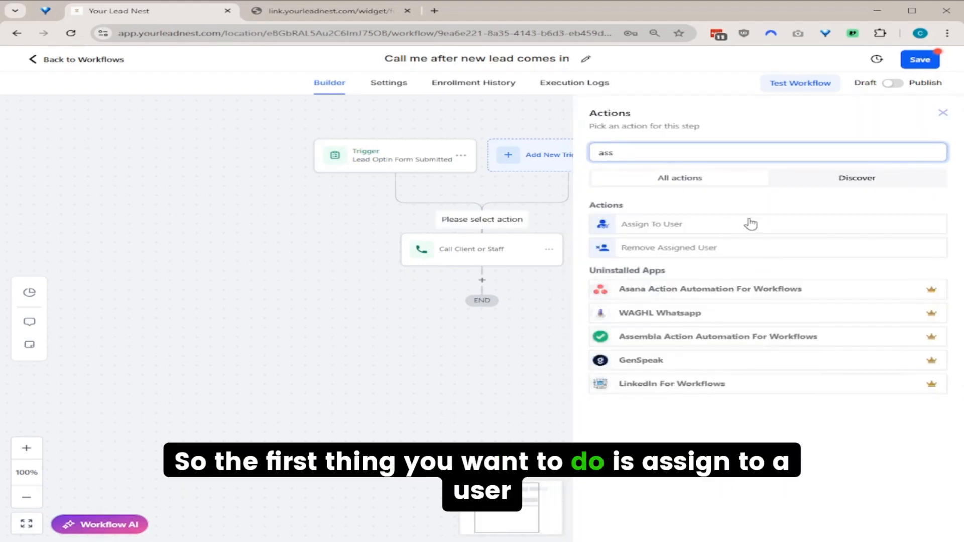
pyautogui.click(733, 225)
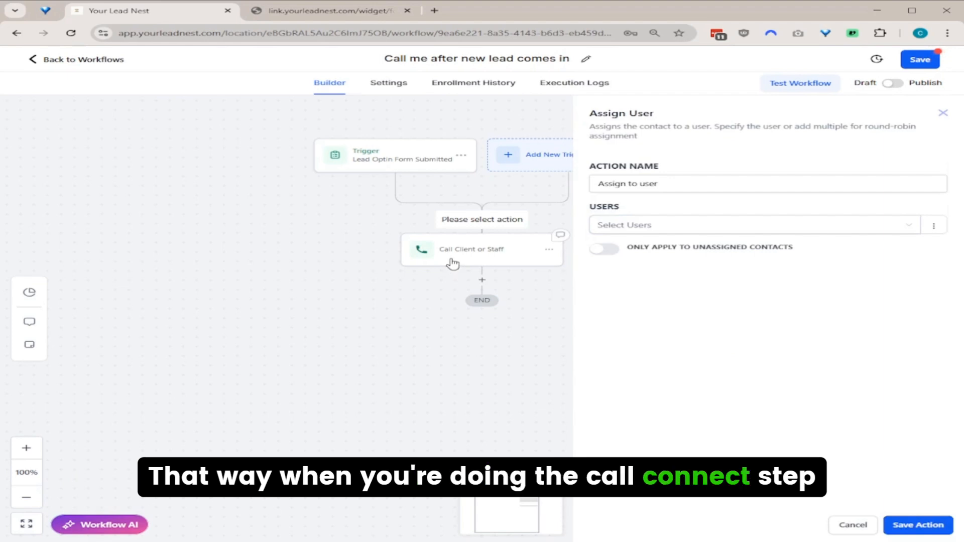
pyautogui.click(638, 224)
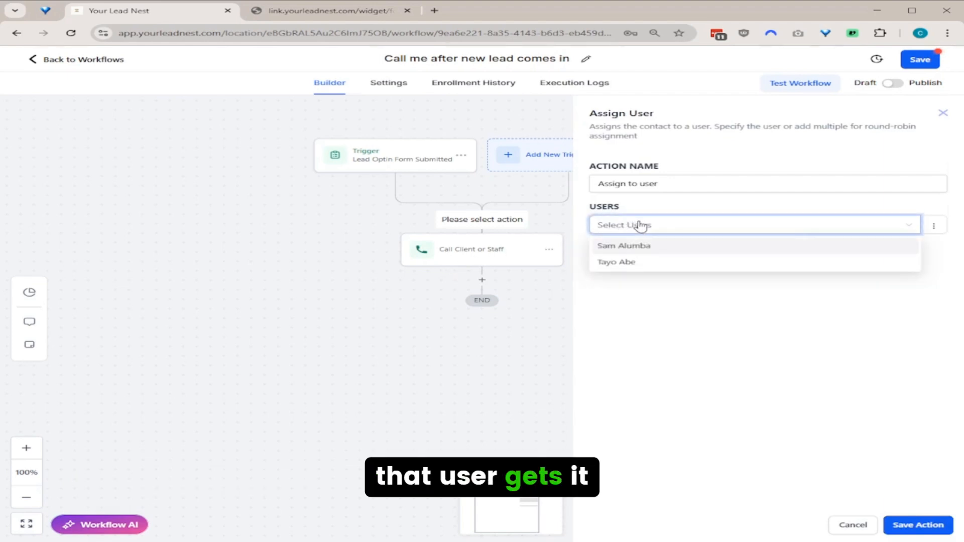
pyautogui.click(663, 249)
pyautogui.click(671, 210)
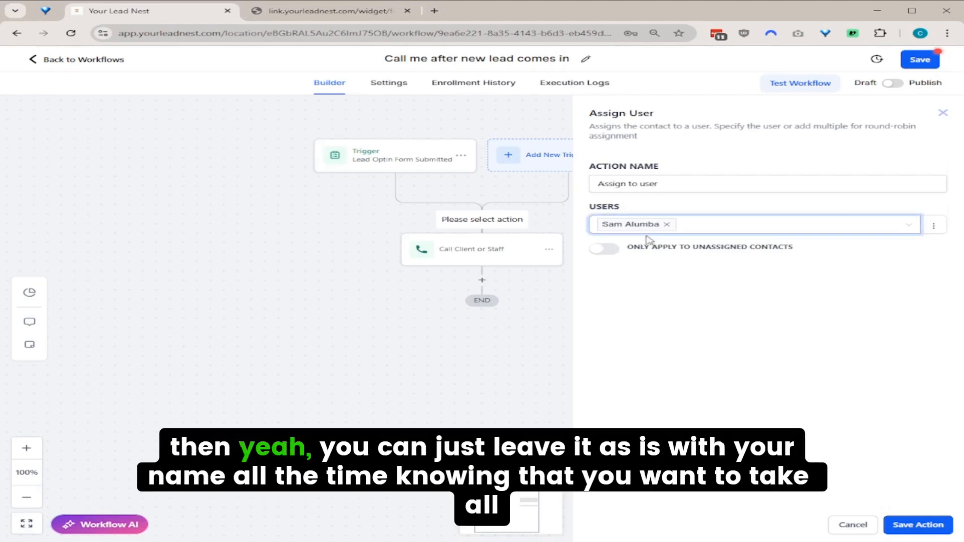
pyautogui.click(926, 526)
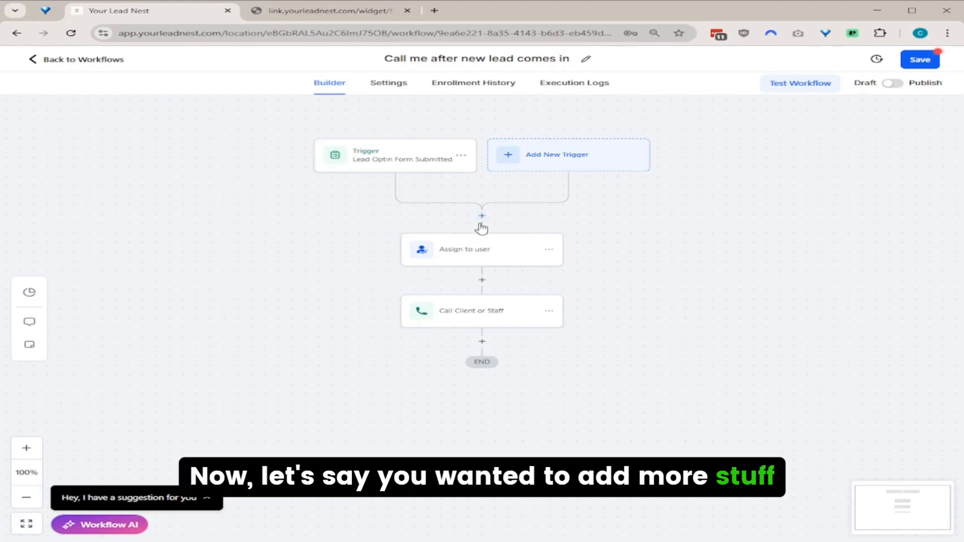
# Insert a Wait step after Assign to user, set to 0.5 minutes and named 'Wait 30 seconds'.
pyautogui.click(483, 280)
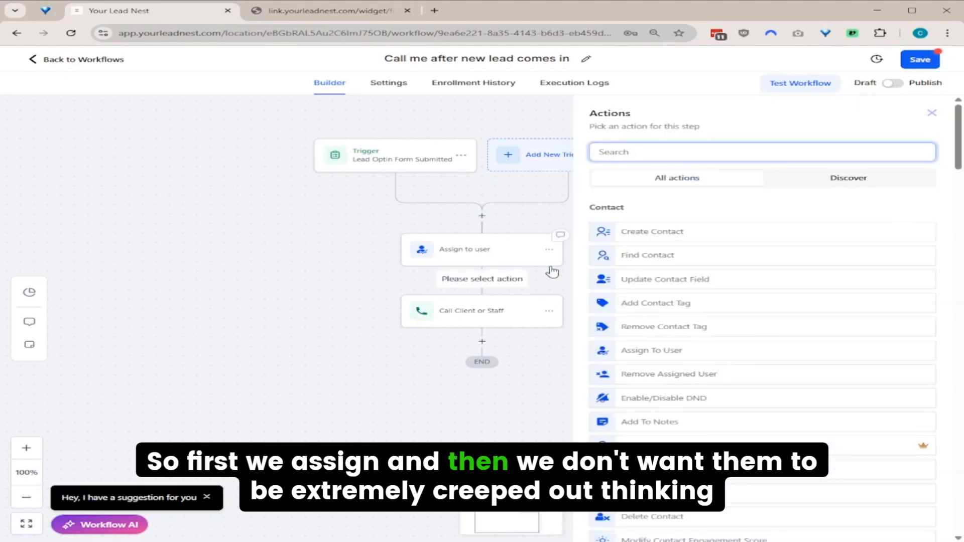
pyautogui.write('wait')
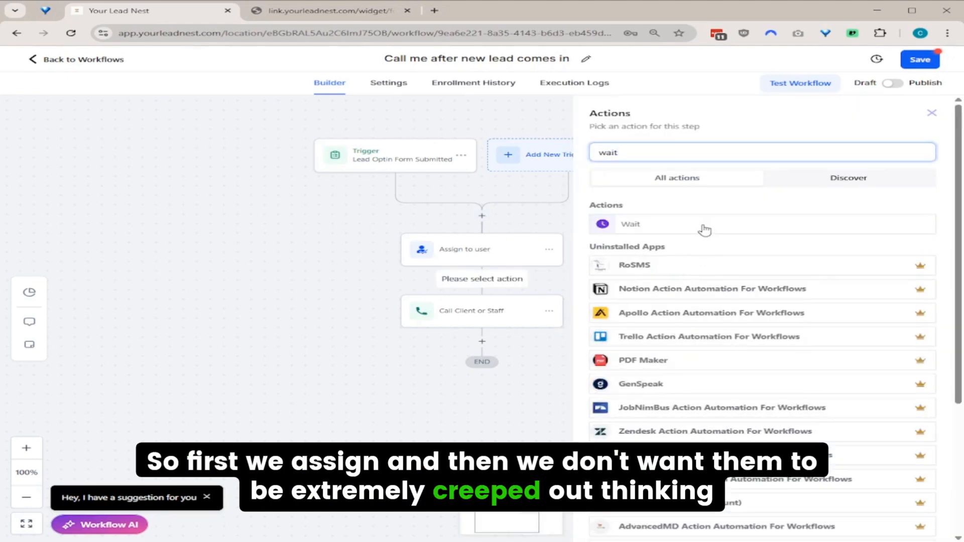
pyautogui.click(702, 224)
pyautogui.click(427, 253)
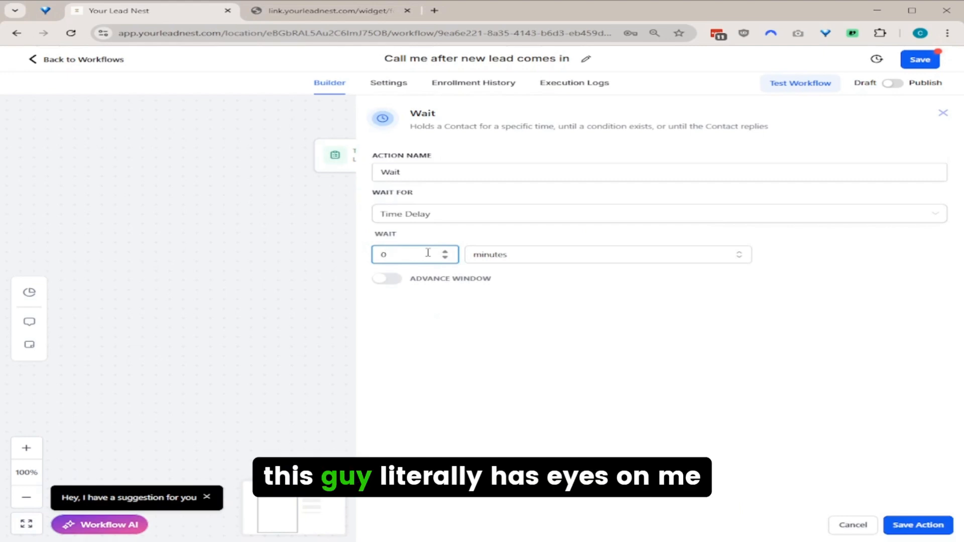
pyautogui.write('3')
pyautogui.click(499, 253)
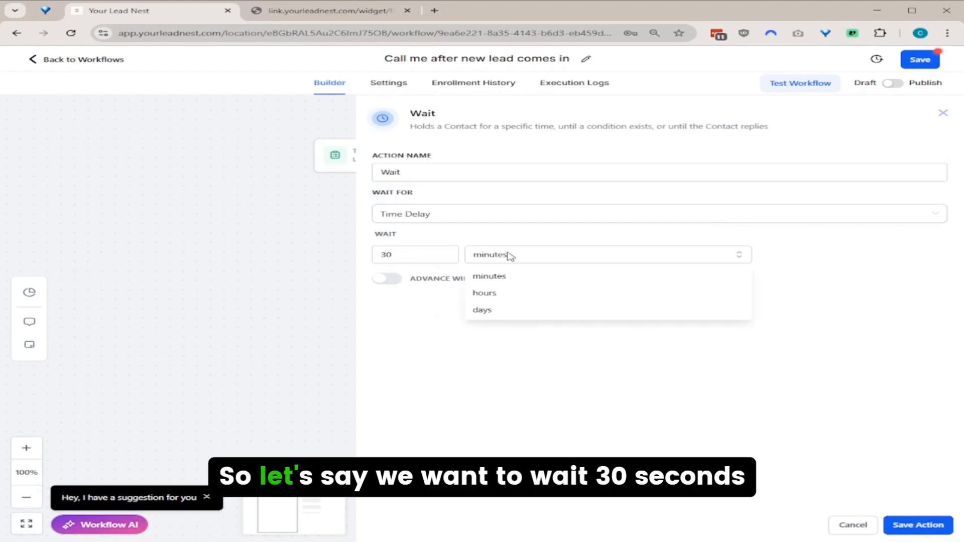
pyautogui.doubleClick(408, 249)
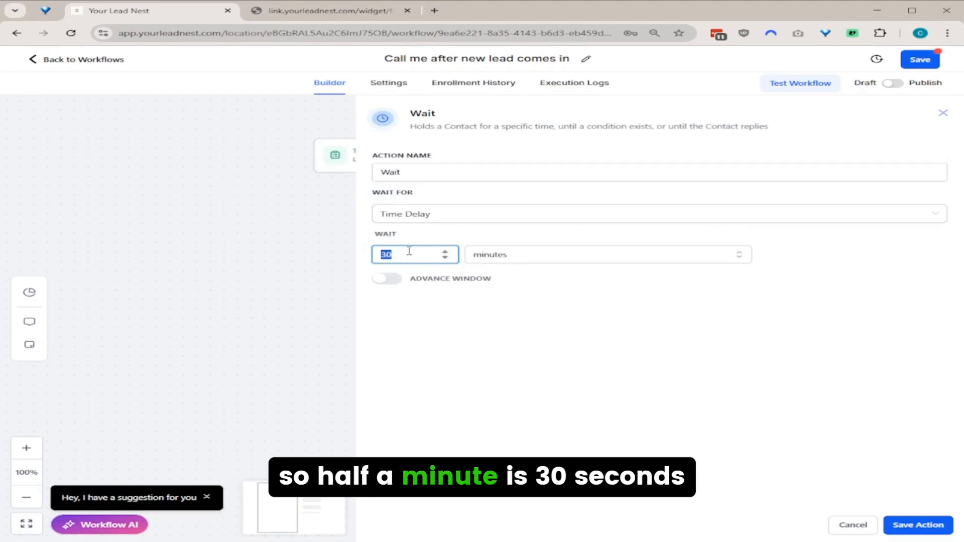
pyautogui.press('BackSpace')
pyautogui.write('5')
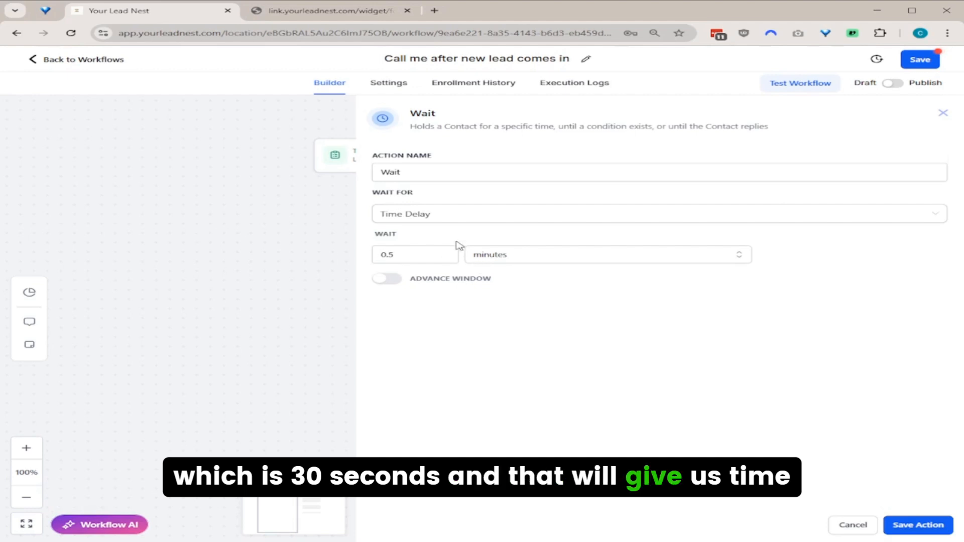
pyautogui.click(469, 171)
pyautogui.write('30')
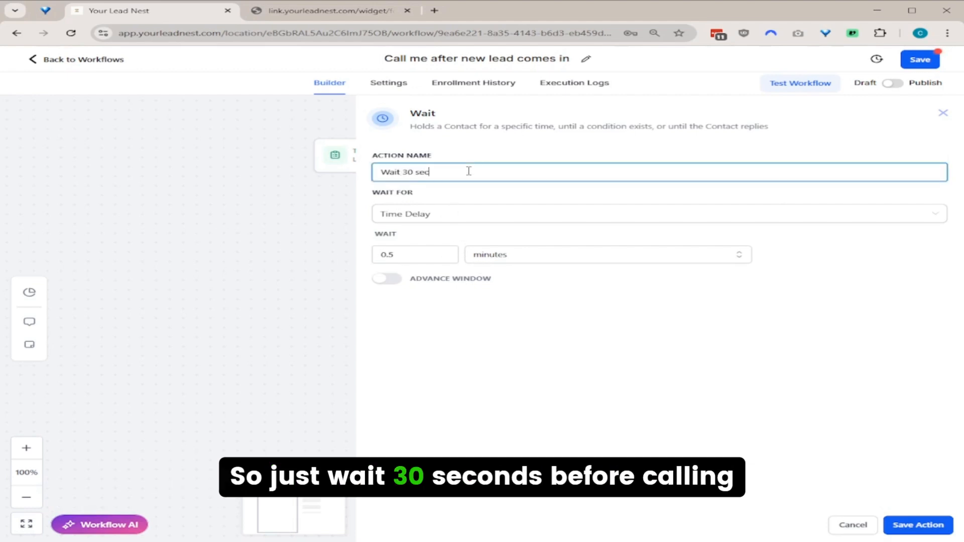
pyautogui.write(' seconds')
pyautogui.click(909, 525)
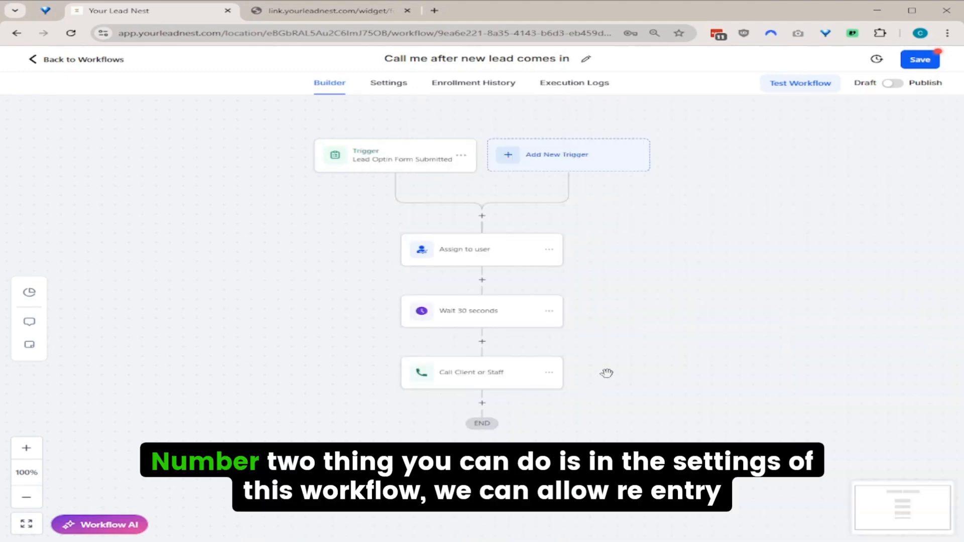
# In workflow settings, allow re-entry and turn off multiple opportunities.
pyautogui.click(379, 93)
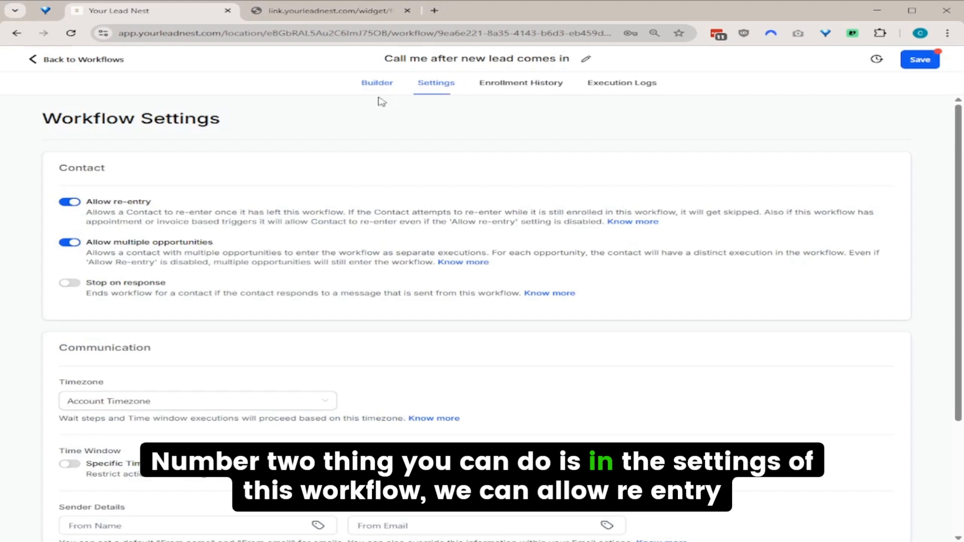
pyautogui.click(70, 201)
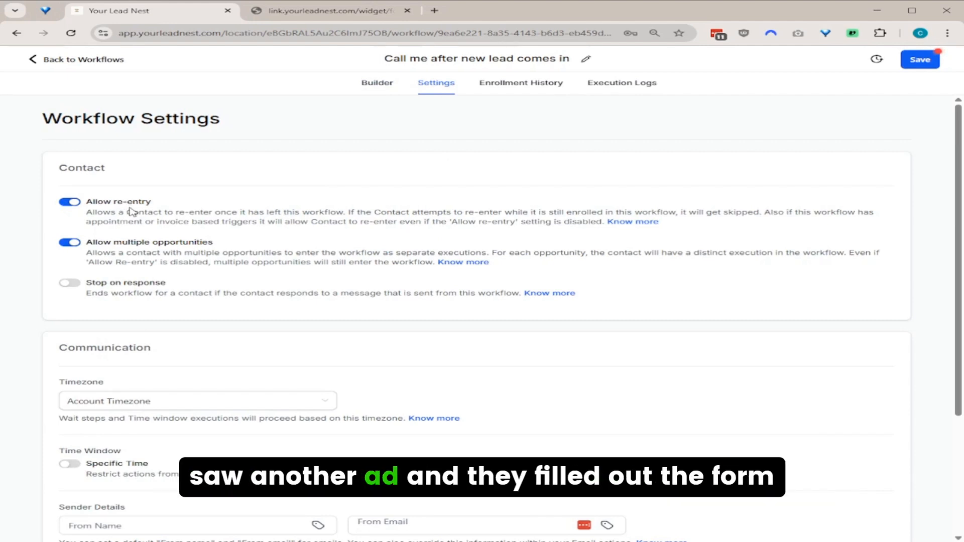
pyautogui.scroll(-3, 134, 208)
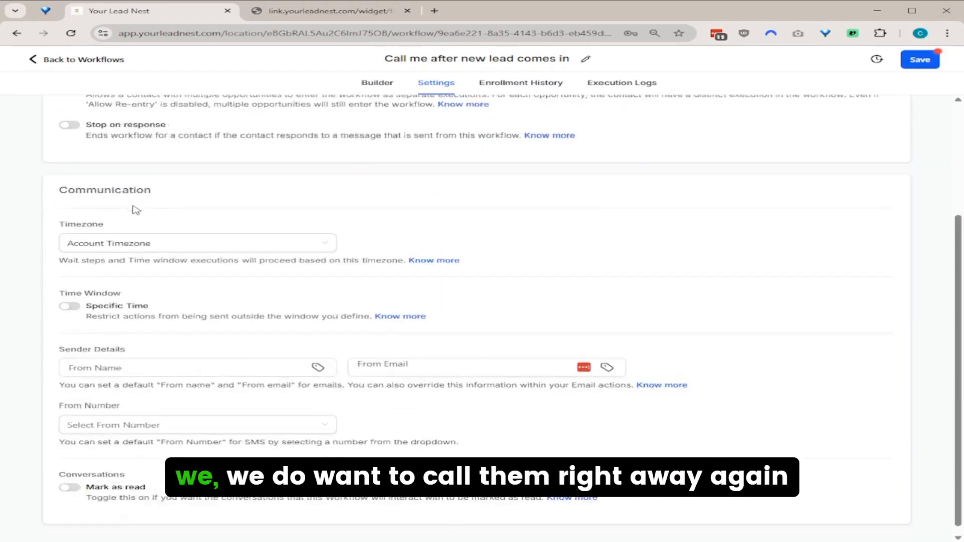
pyautogui.scroll(2, 135, 210)
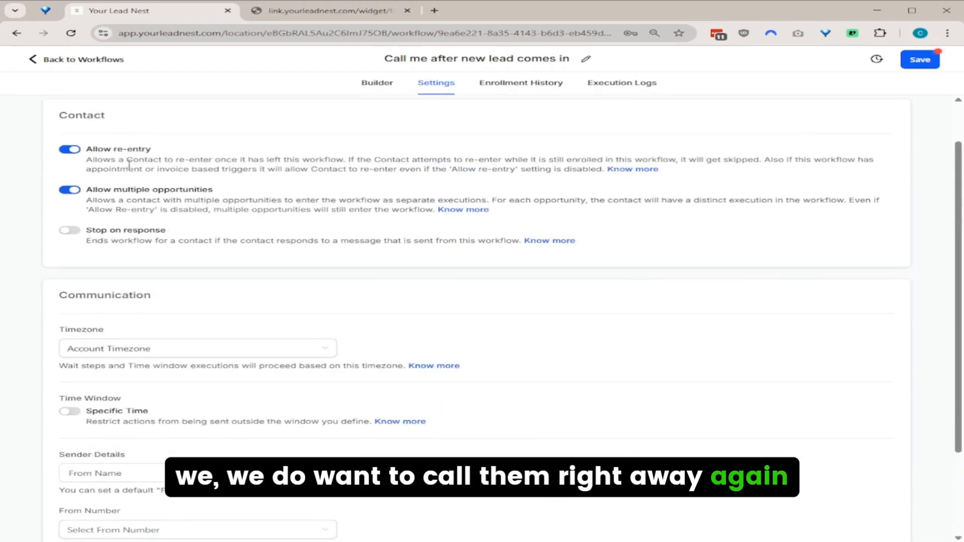
pyautogui.click(69, 189)
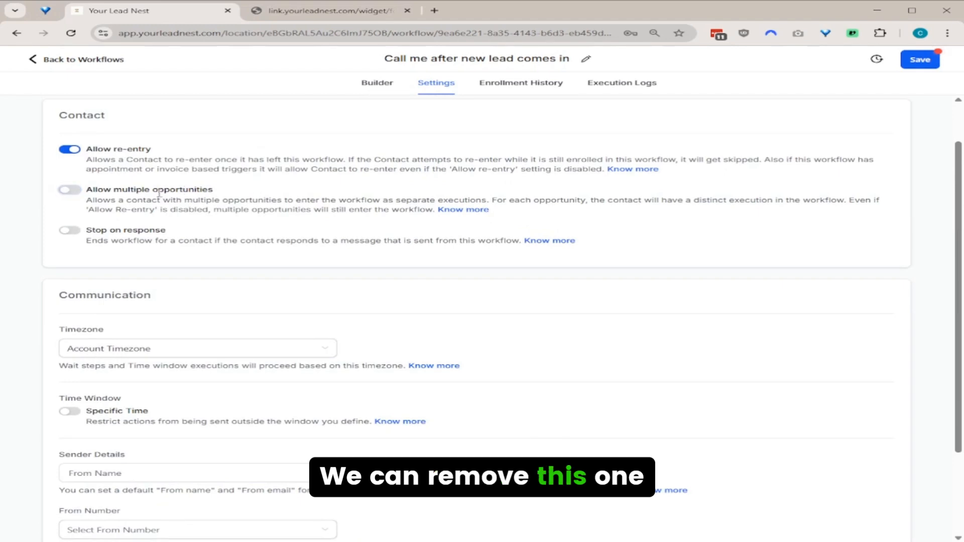
pyautogui.scroll(-2, 207, 255)
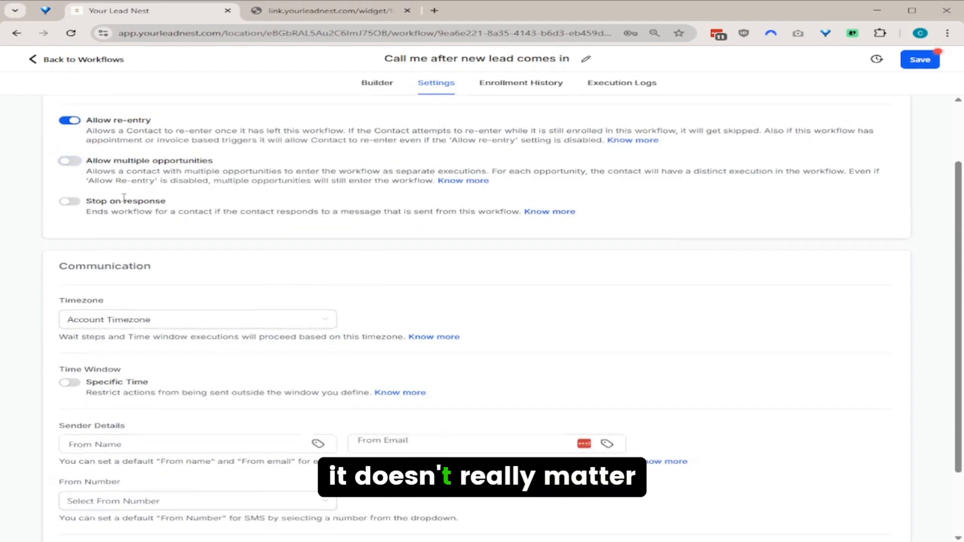
# Use the contact's timezone, limit actions to weekdays 8 AM–5 PM, and save the settings.
pyautogui.click(184, 242)
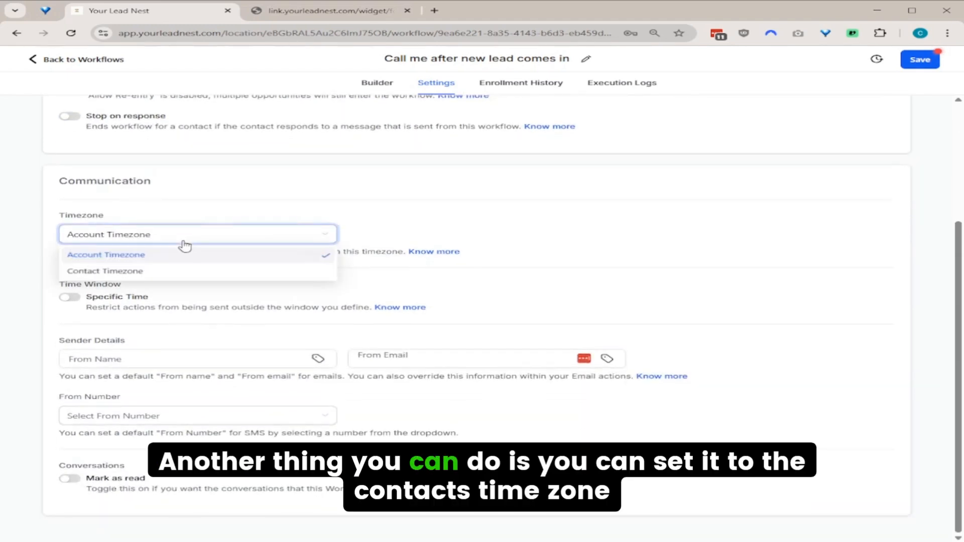
pyautogui.click(130, 272)
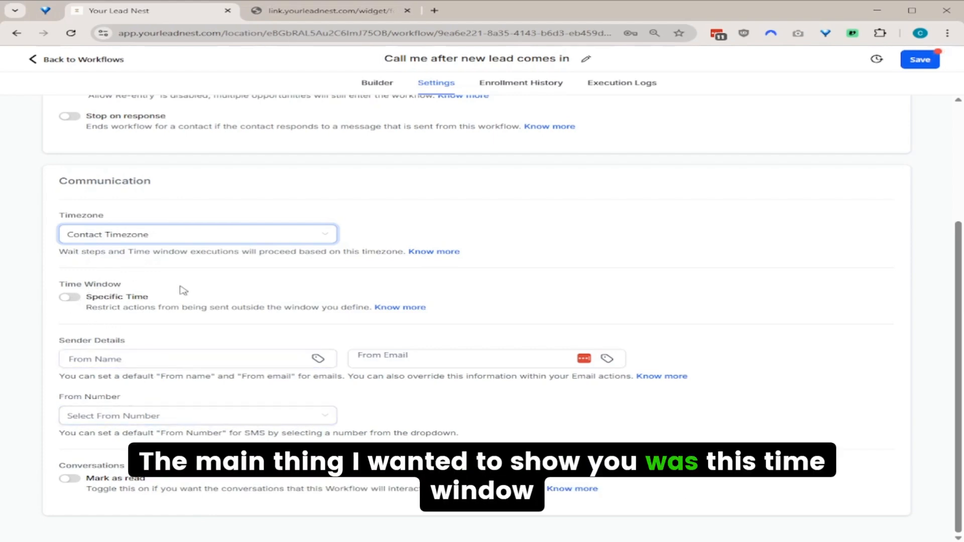
pyautogui.click(69, 297)
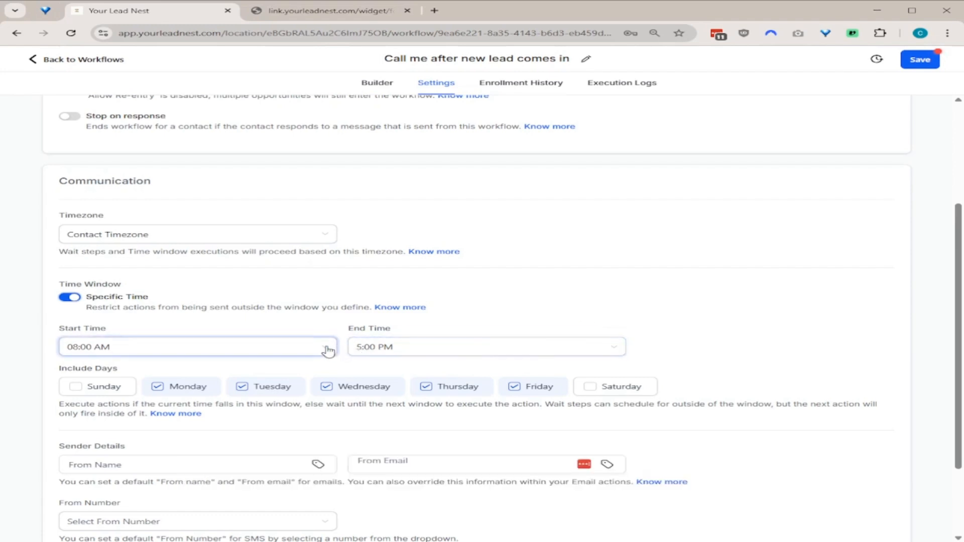
pyautogui.scroll(3, 743, 182)
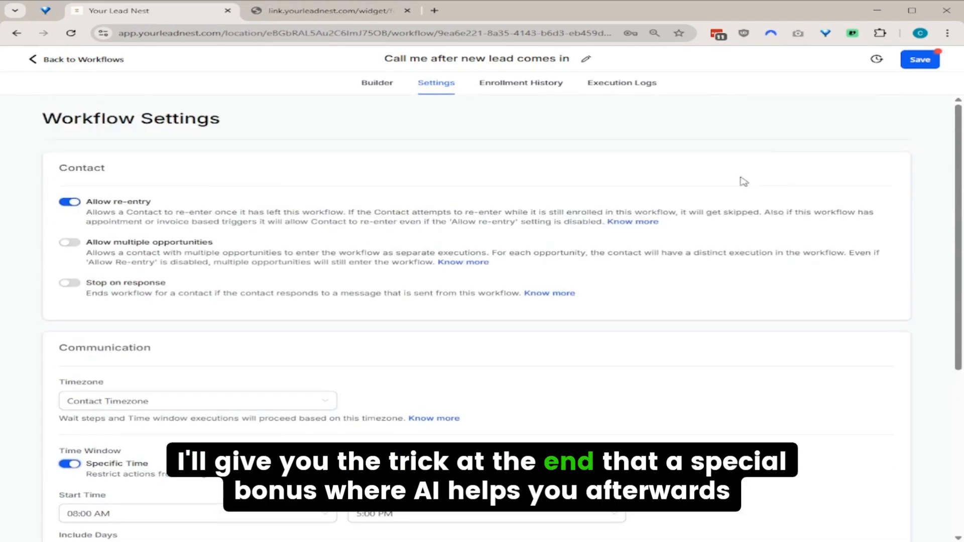
pyautogui.scroll(-3, 443, 372)
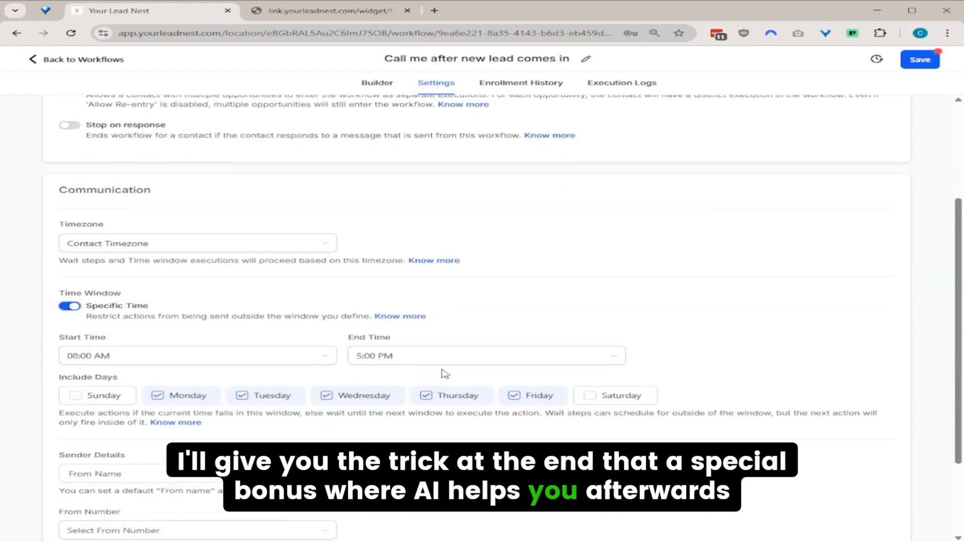
pyautogui.click(918, 61)
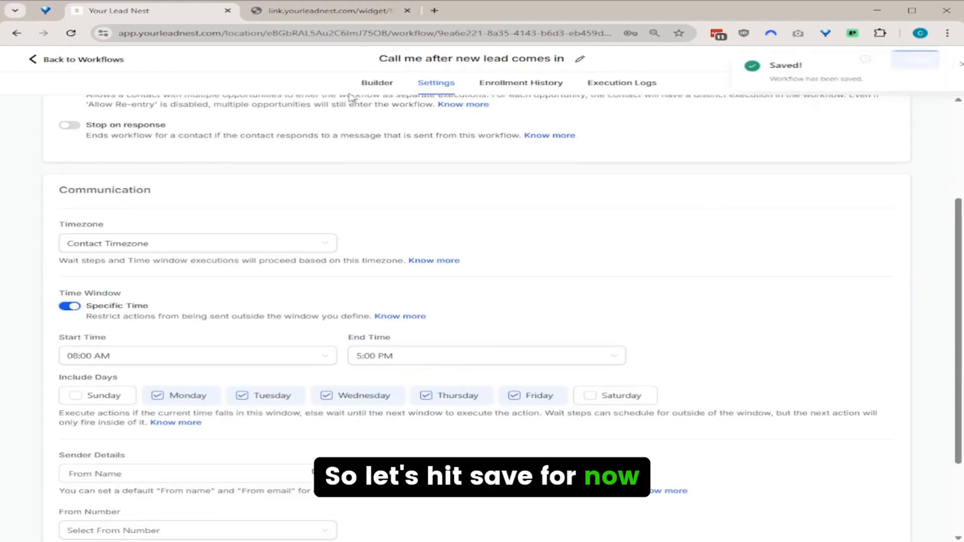
pyautogui.click(377, 83)
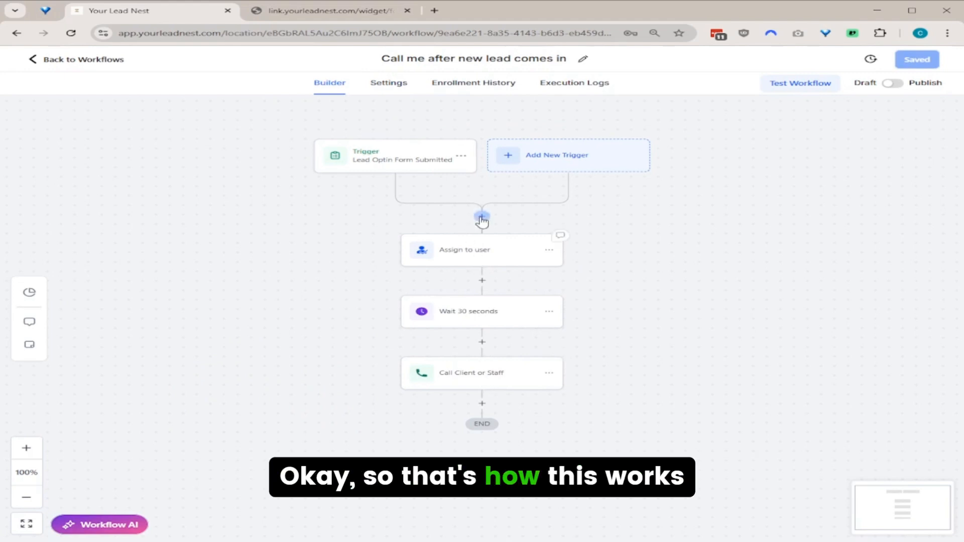
# Fill the lead form with a test first name, e-mail address and phone number.
pyautogui.click(350, 11)
pyautogui.click(453, 160)
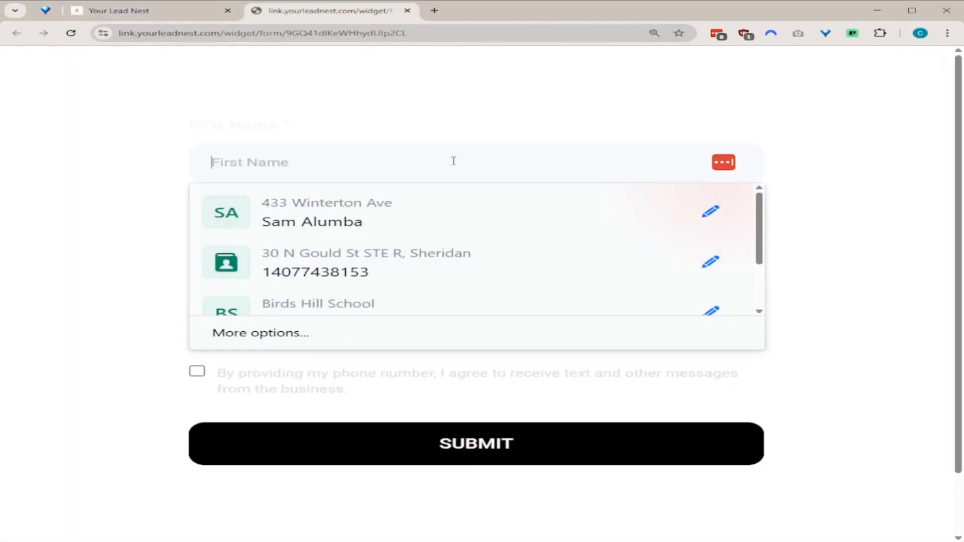
pyautogui.write('John')
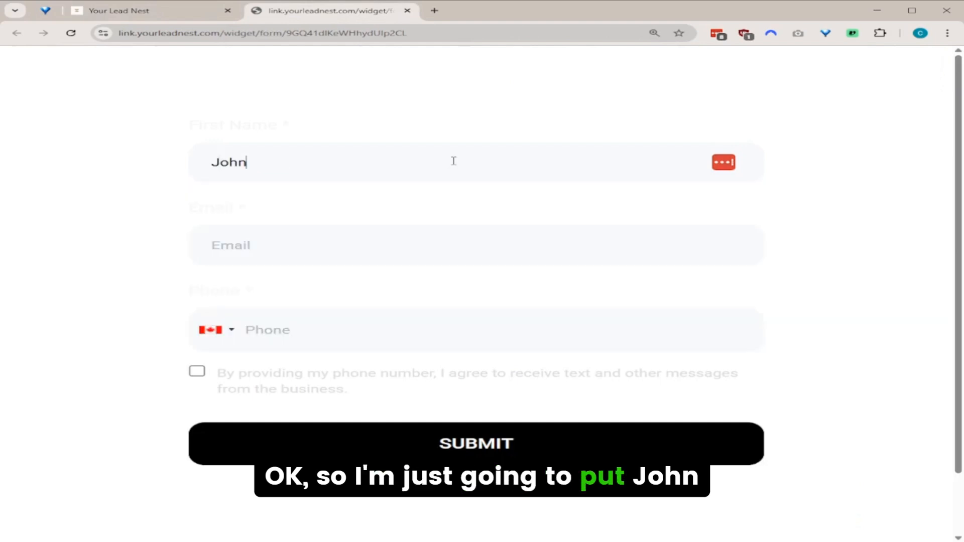
pyautogui.press('Tab')
pyautogui.write('john')
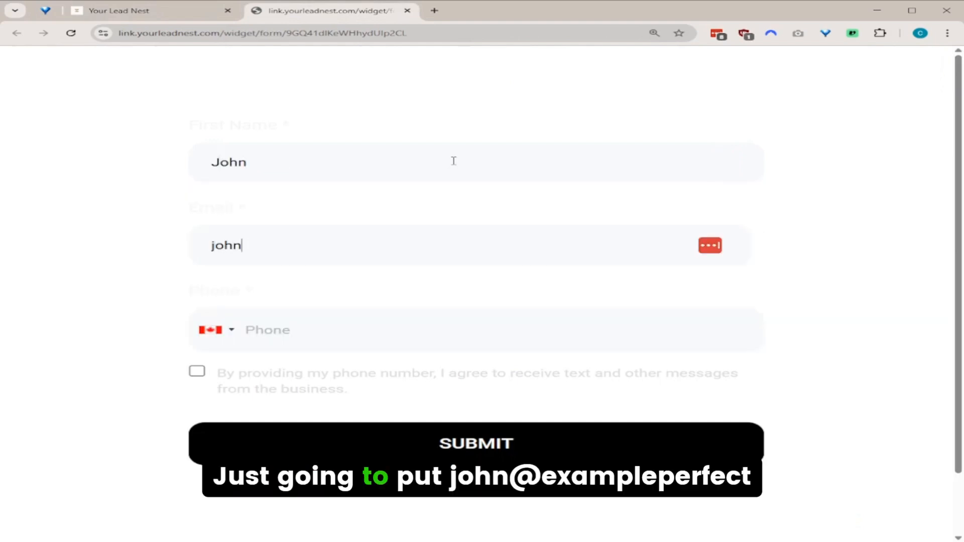
pyautogui.write('@example.com')
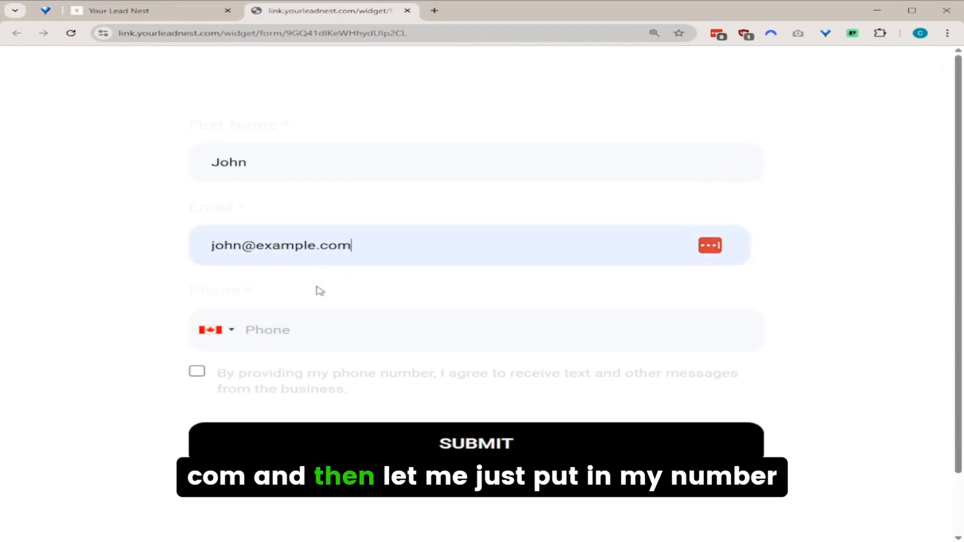
pyautogui.click(319, 320)
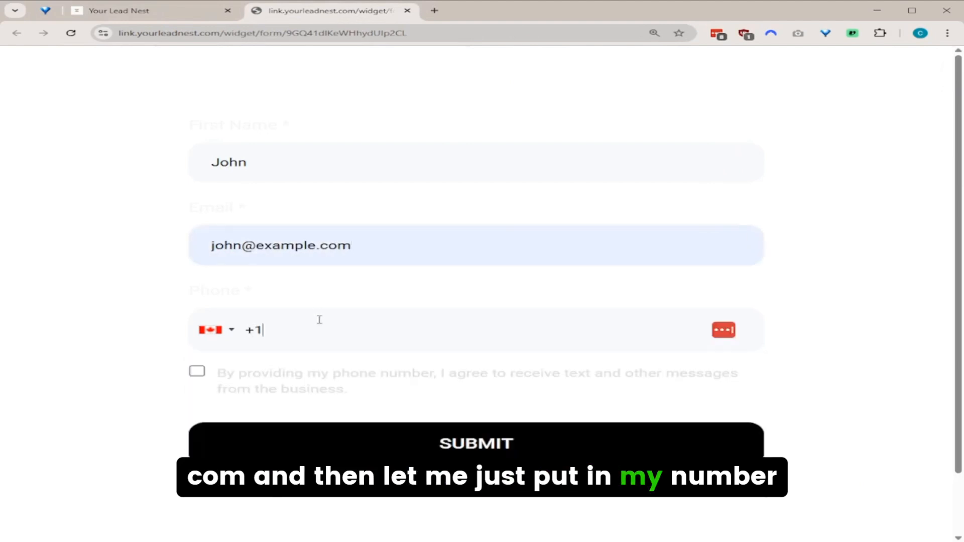
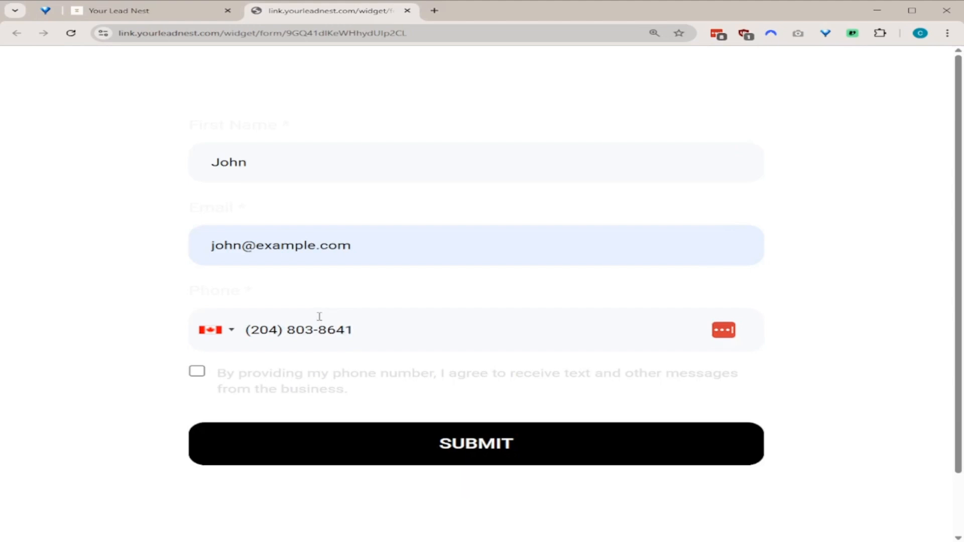
pyautogui.click(132, 11)
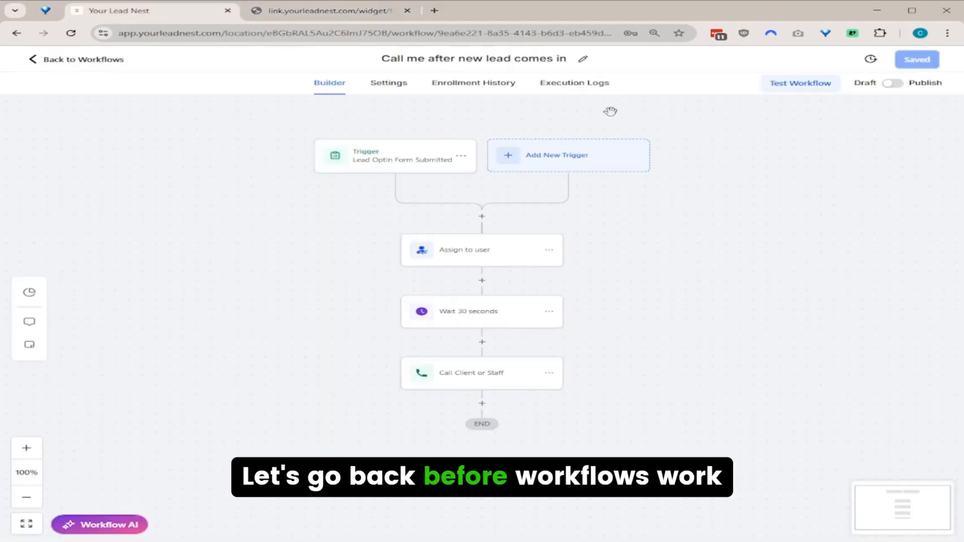
# Publish and save the workflow.
pyautogui.click(891, 84)
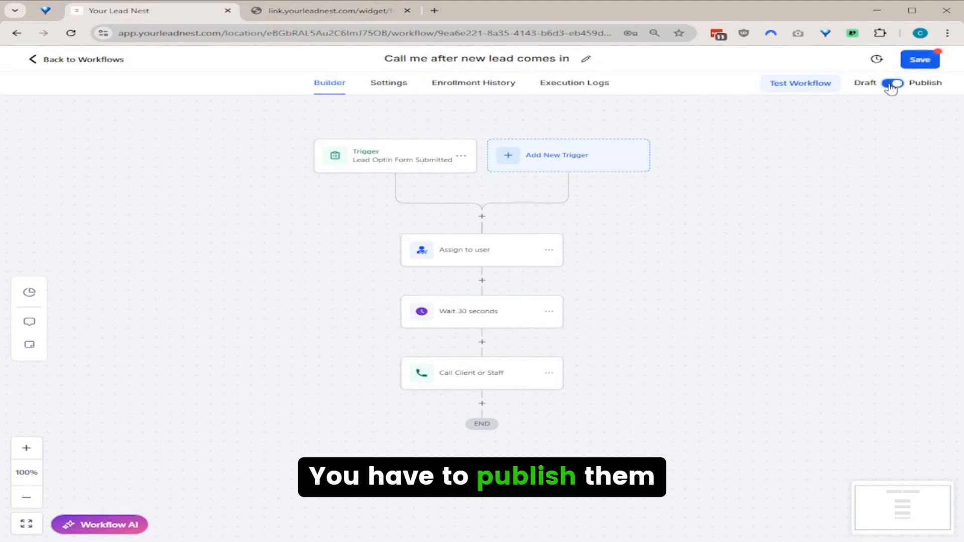
pyautogui.click(918, 60)
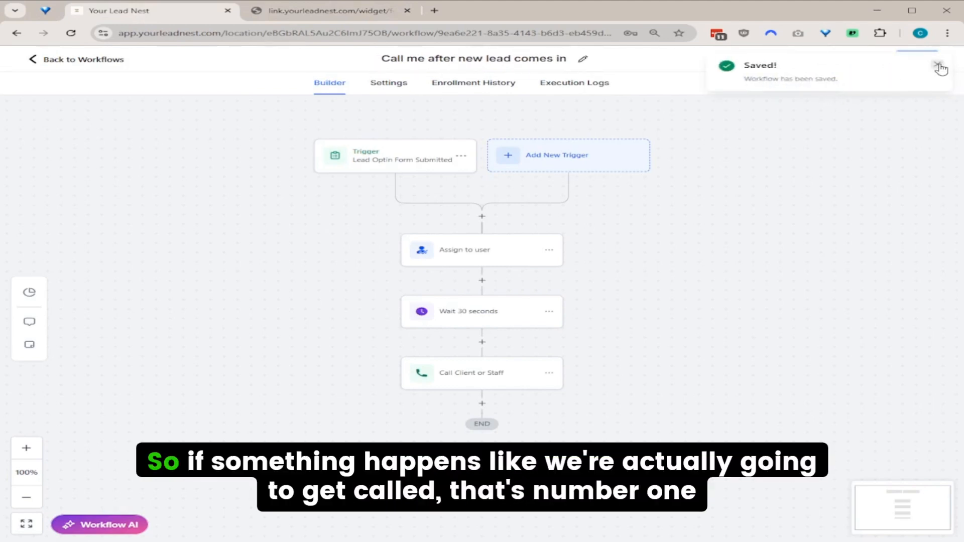
pyautogui.click(937, 67)
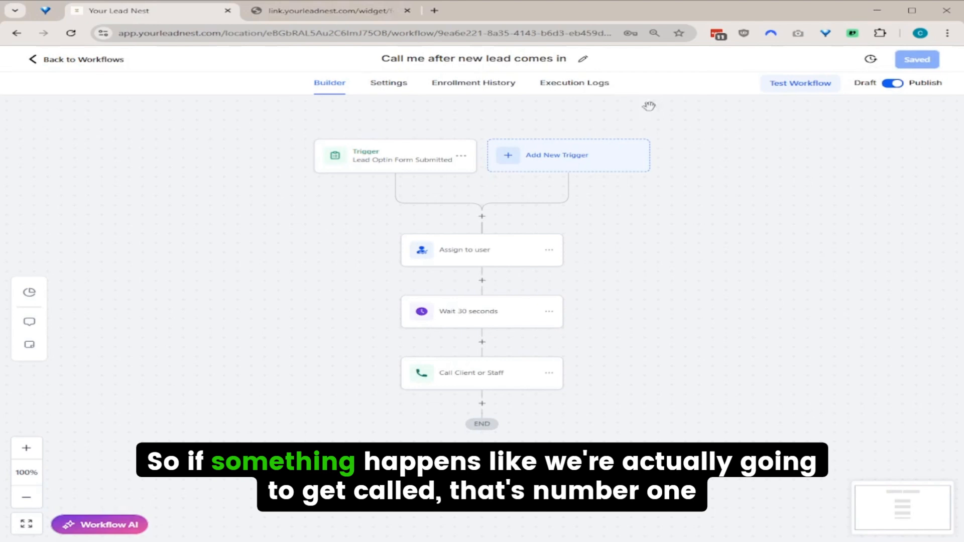
# Submit the filled-in test lead form with text-message consent ticked, then return to the workflow.
pyautogui.click(350, 11)
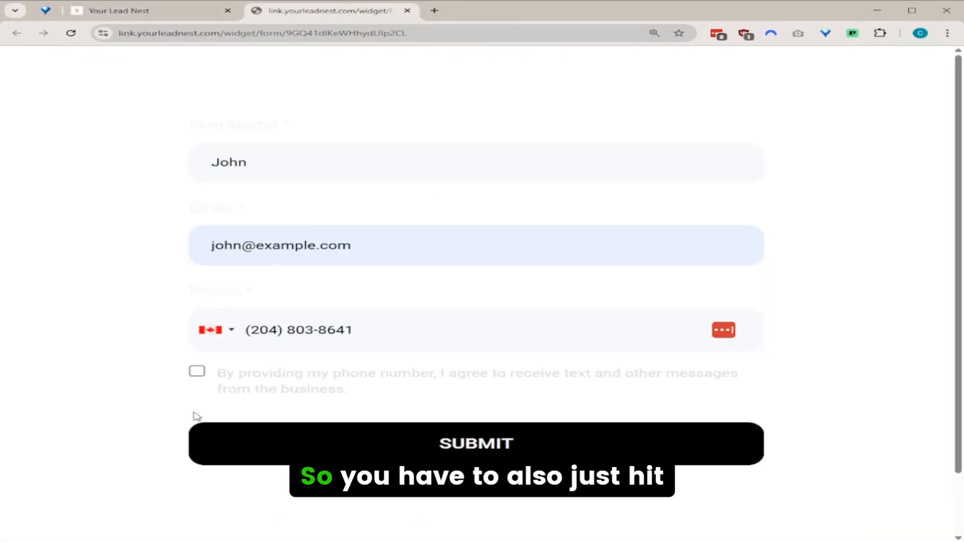
pyautogui.click(198, 371)
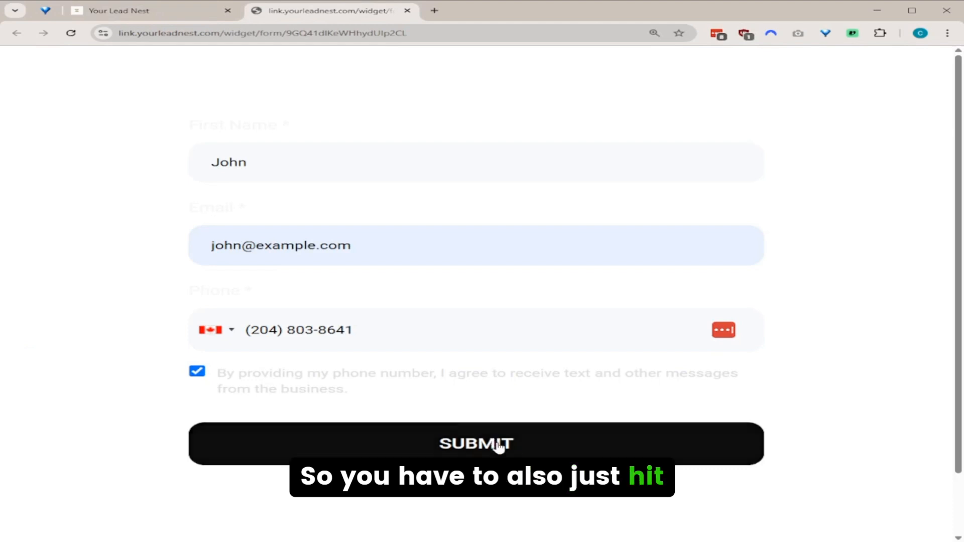
pyautogui.click(499, 445)
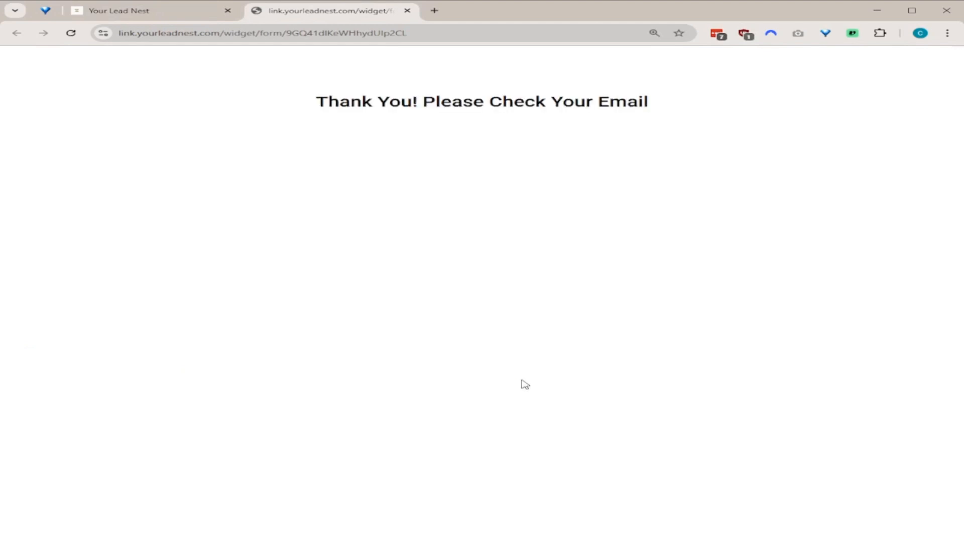
pyautogui.click(173, 14)
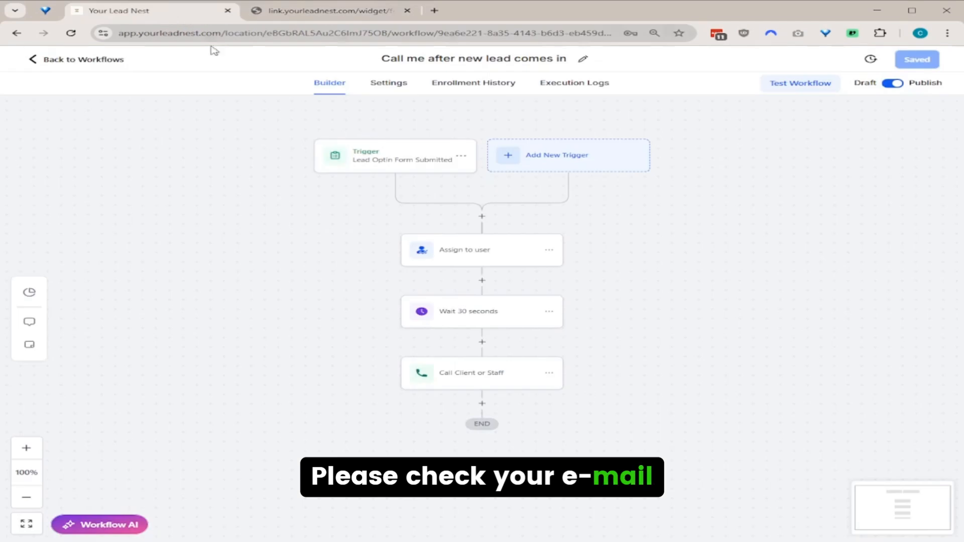
# Check Enrollment History and Execution Logs until the test contact waits at Call Client or Staff.
pyautogui.click(458, 85)
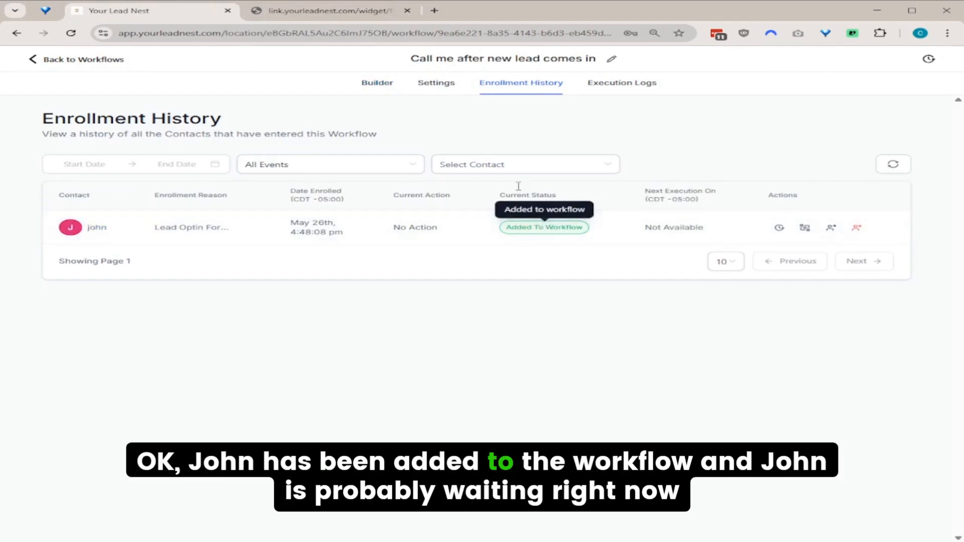
pyautogui.click(603, 85)
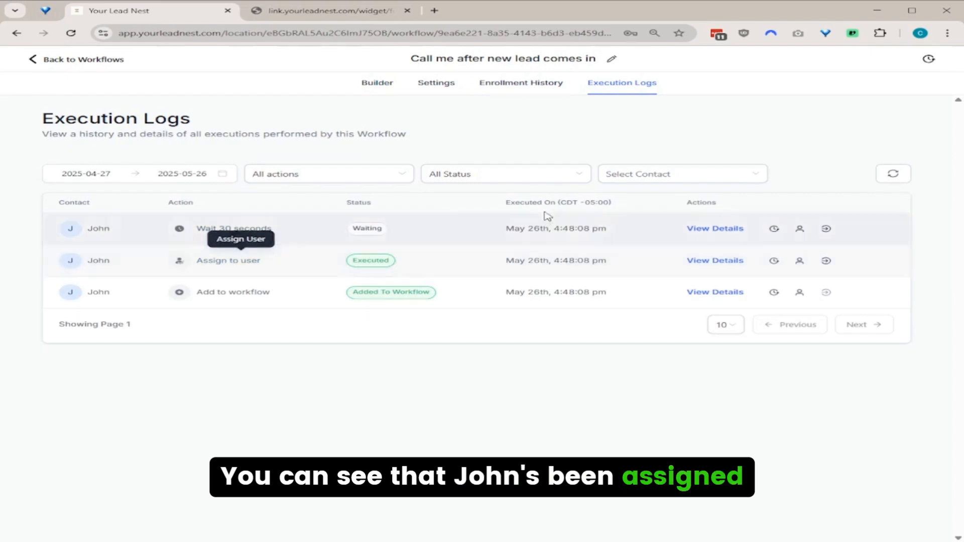
pyautogui.click(370, 84)
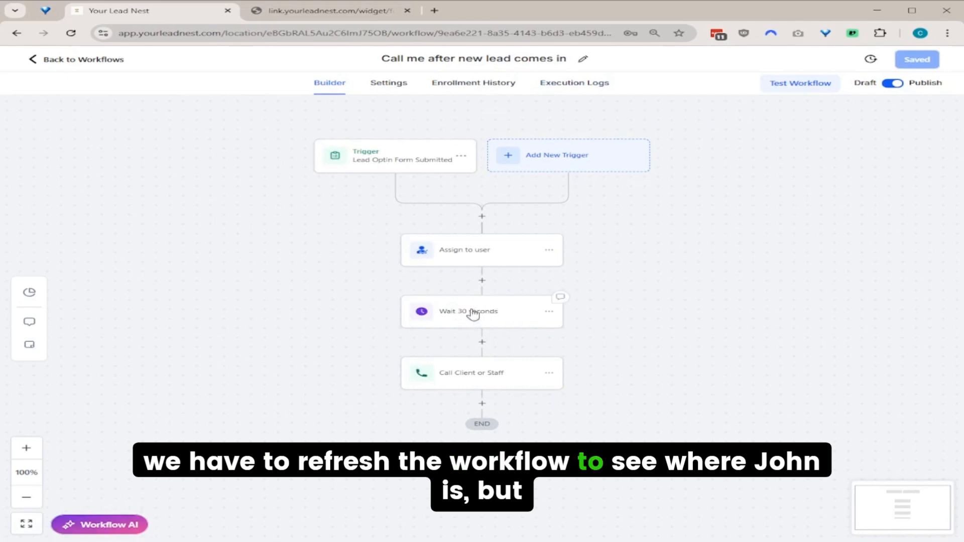
pyautogui.click(548, 86)
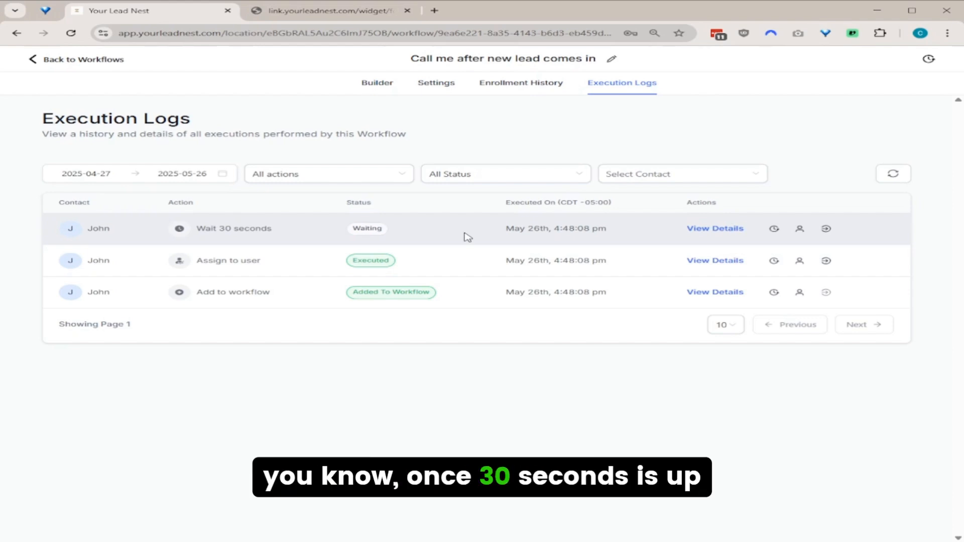
pyautogui.click(541, 83)
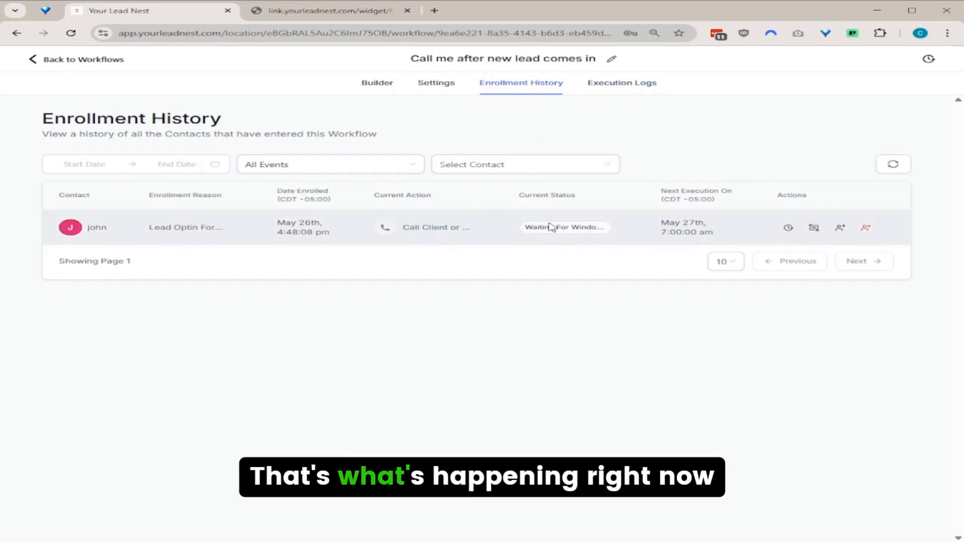
pyautogui.click(630, 91)
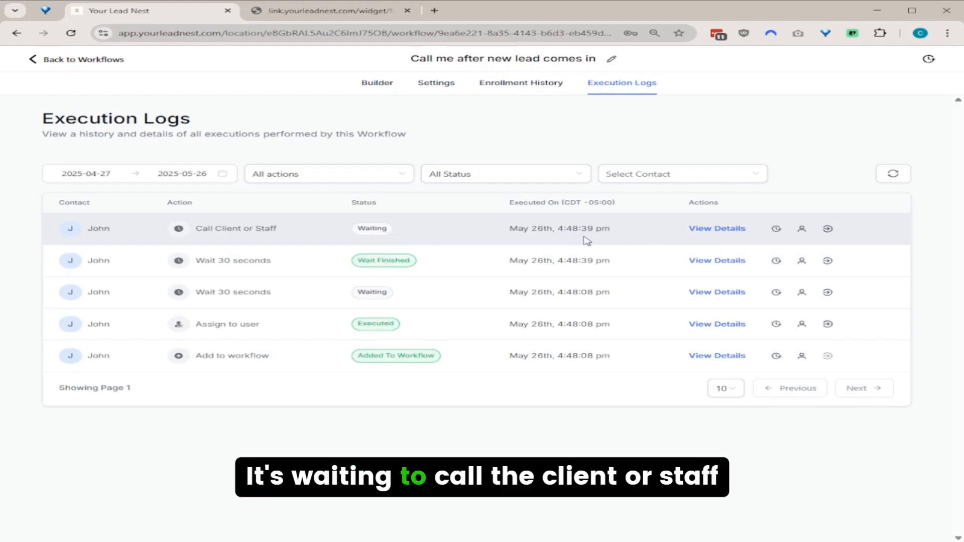
# Review the 08:00 AM–5:00 PM Monday–Friday time window in workflow Settings, then view Enrollment History.
pyautogui.click(436, 84)
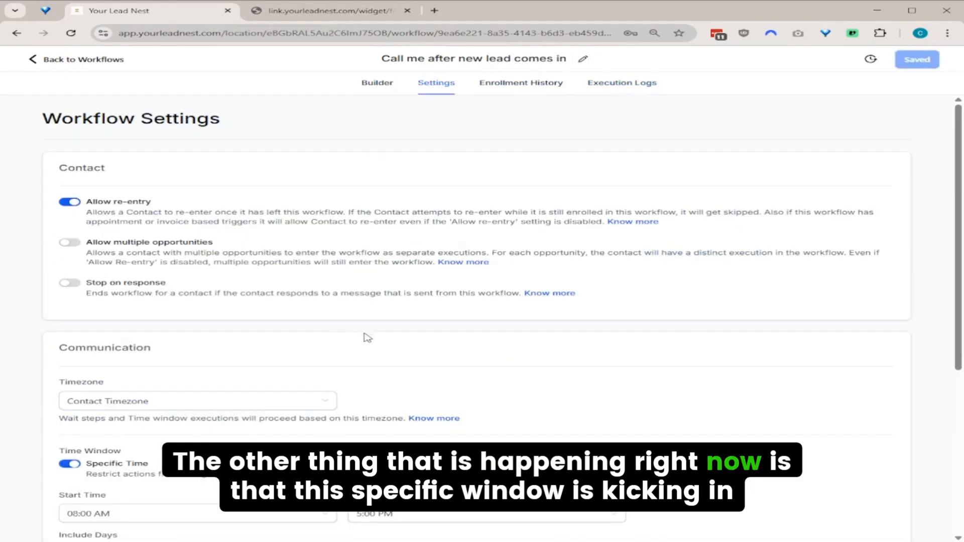
pyautogui.scroll(-3, 174, 367)
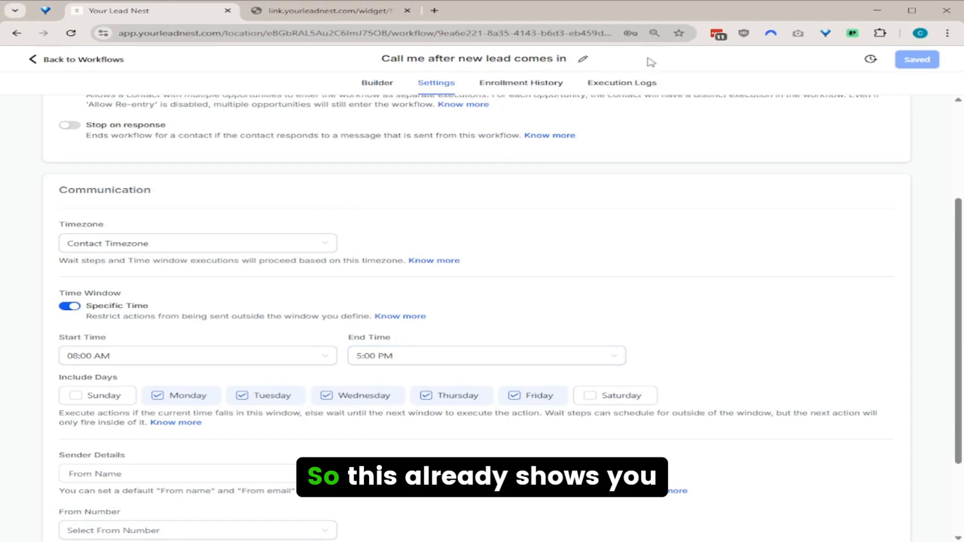
pyautogui.click(559, 84)
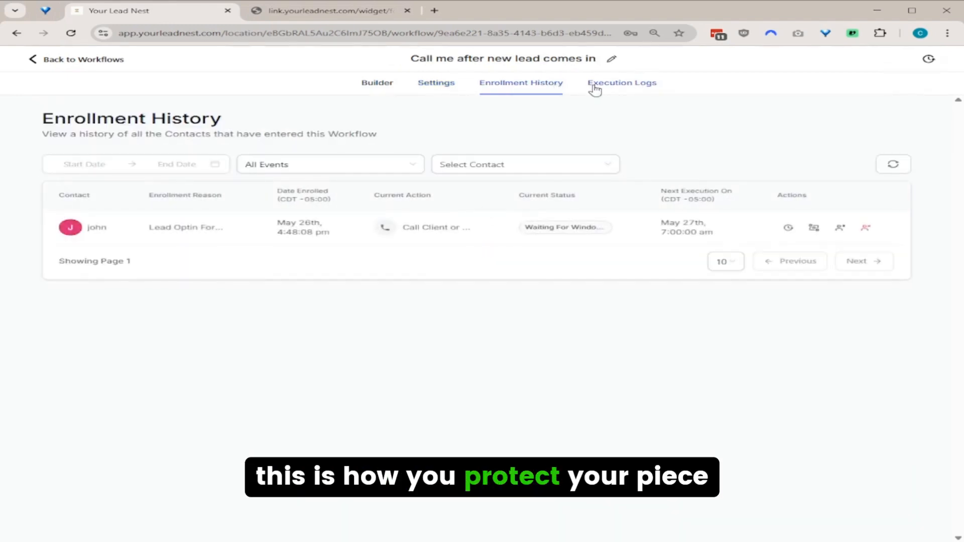
# Force the waiting test contact past Call Client or Staff and confirm the workflow finished in the logs.
pyautogui.click(594, 88)
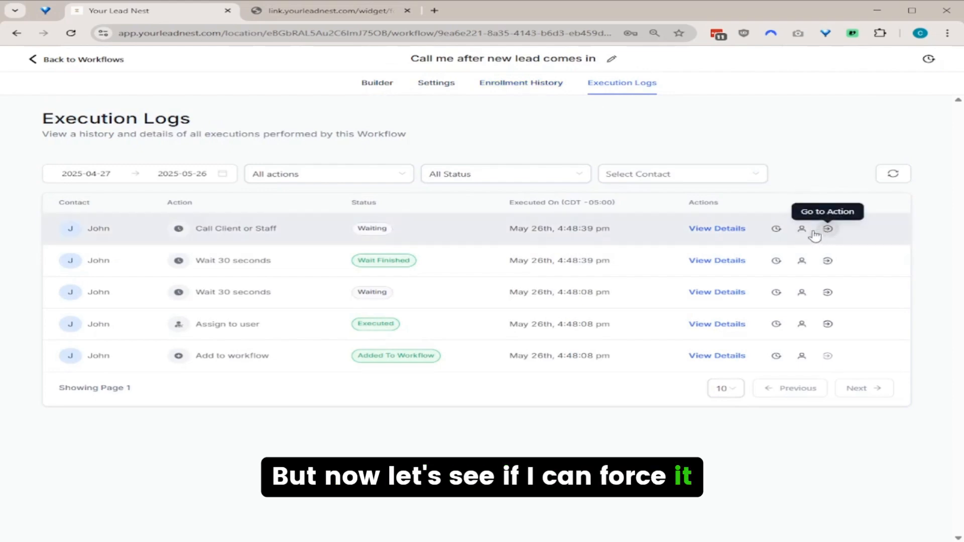
pyautogui.click(522, 82)
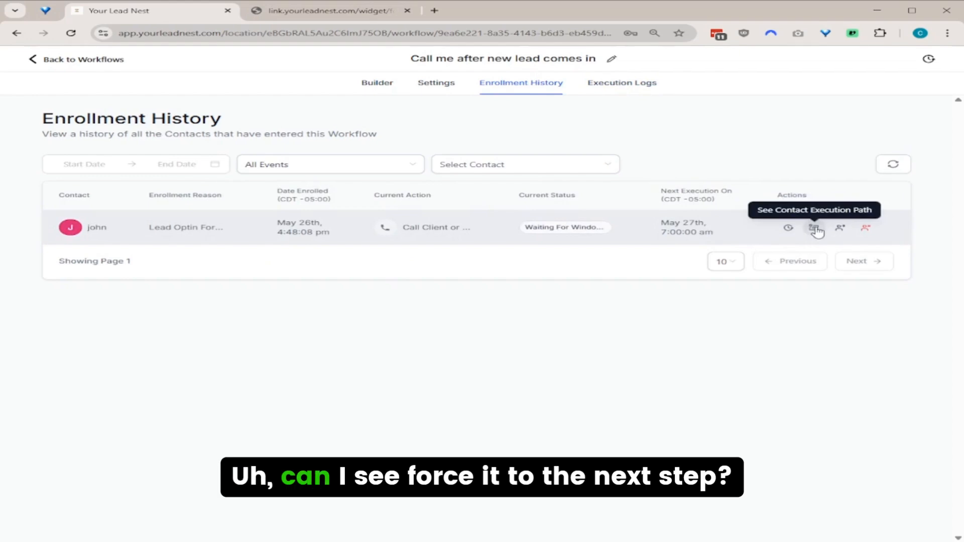
pyautogui.click(842, 229)
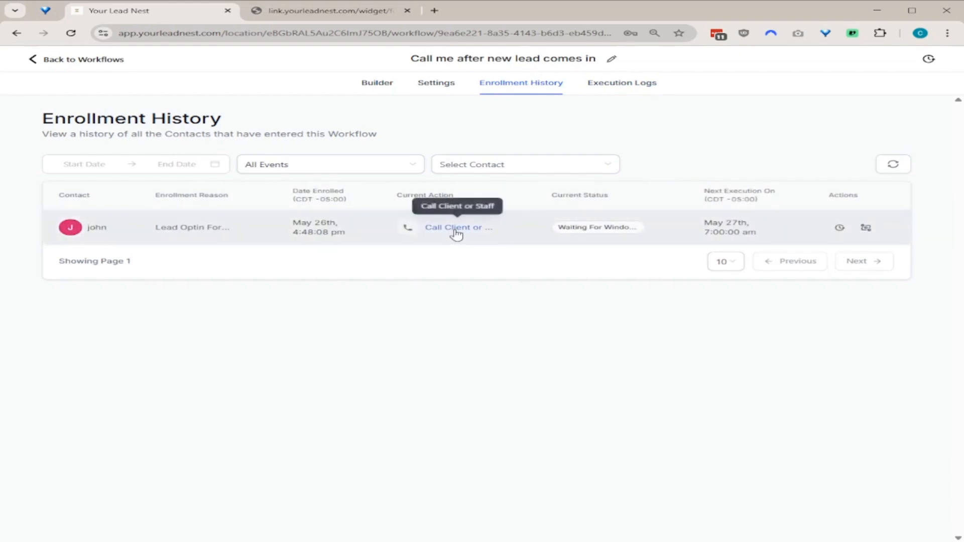
pyautogui.click(591, 89)
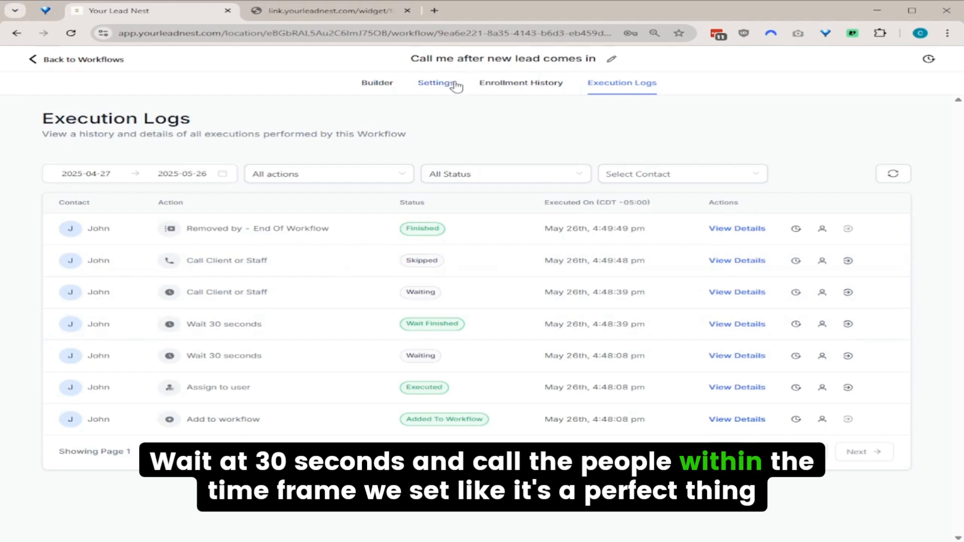
# Insert a Drip step right after the workflow trigger.
pyautogui.click(377, 82)
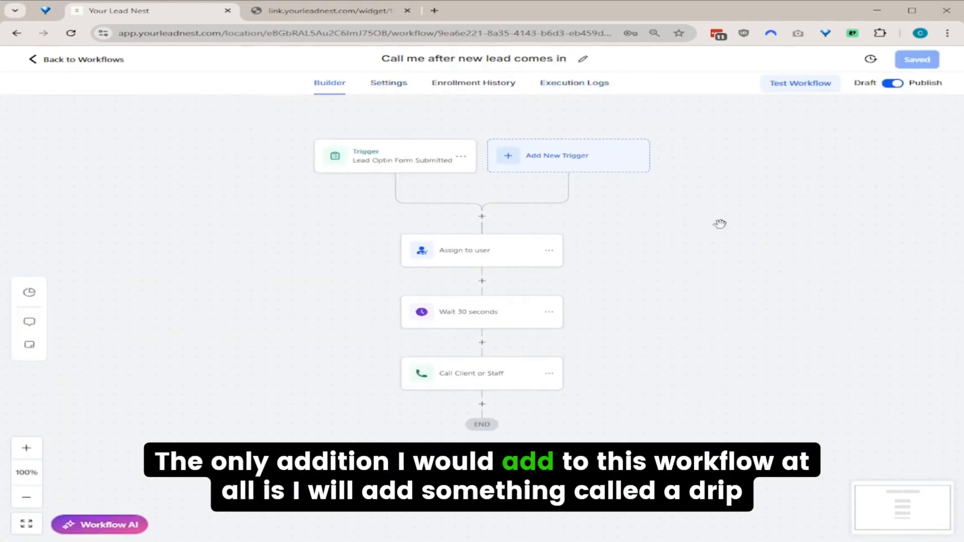
pyautogui.click(482, 217)
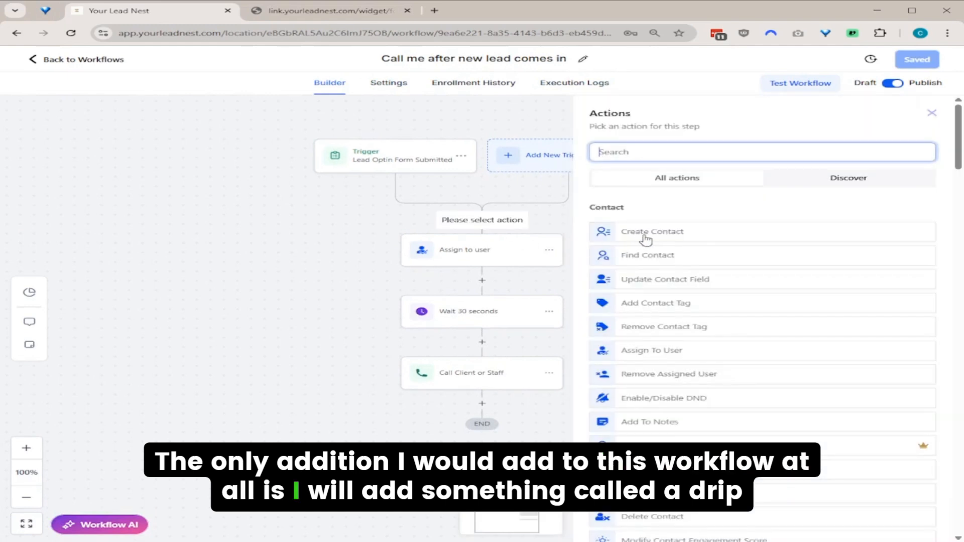
pyautogui.write('drip')
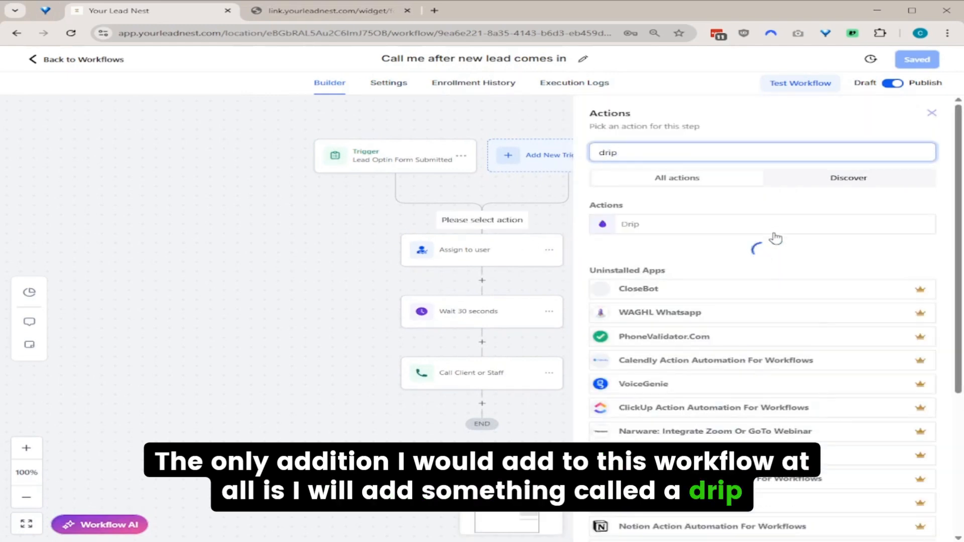
pyautogui.click(762, 230)
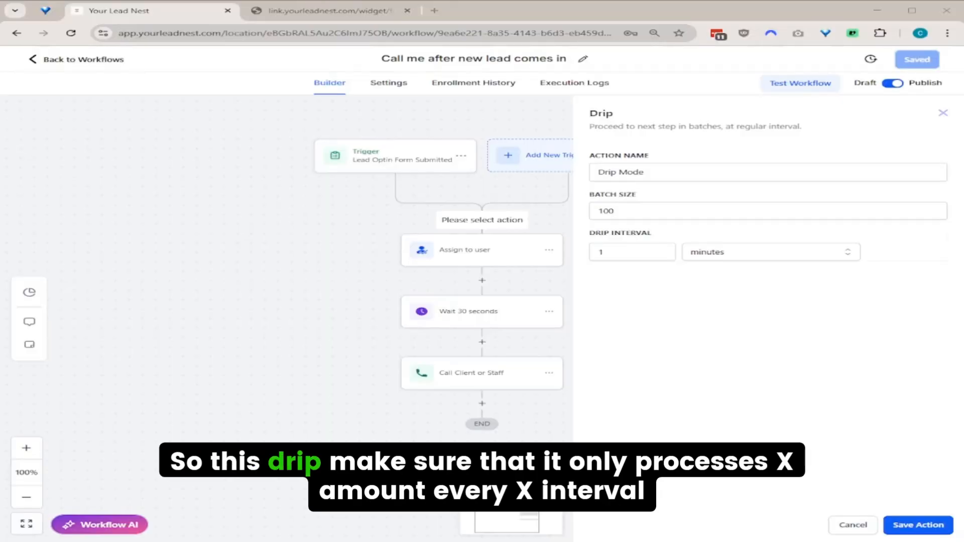
# Set the drip to batch size 1 every 3 minutes, add it, and save the workflow.
pyautogui.click(680, 214)
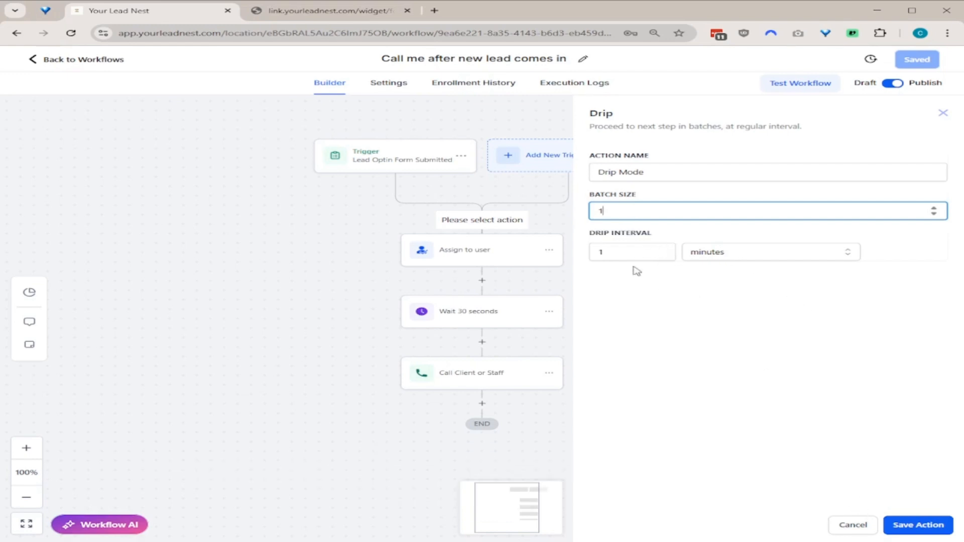
pyautogui.click(617, 255)
pyautogui.press('BackSpace')
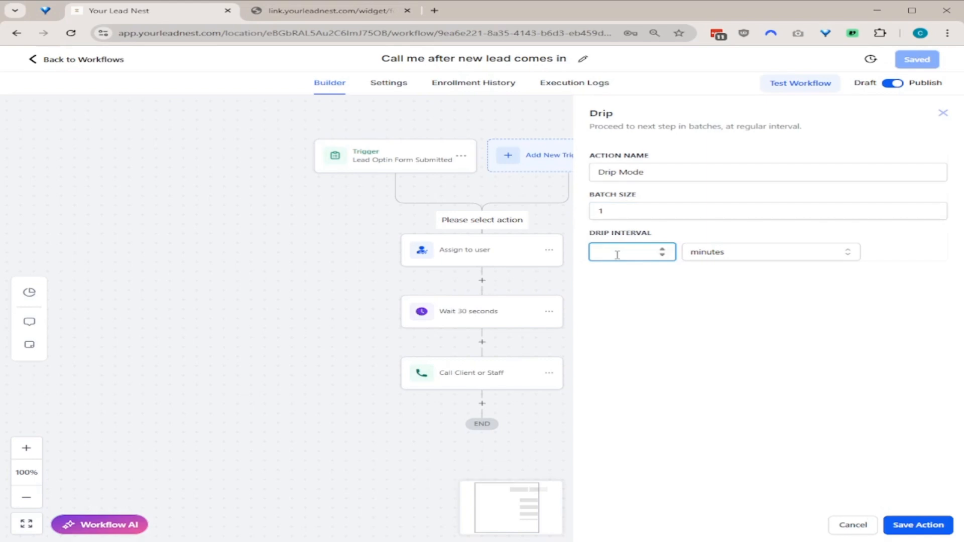
pyautogui.write('3')
pyautogui.click(764, 318)
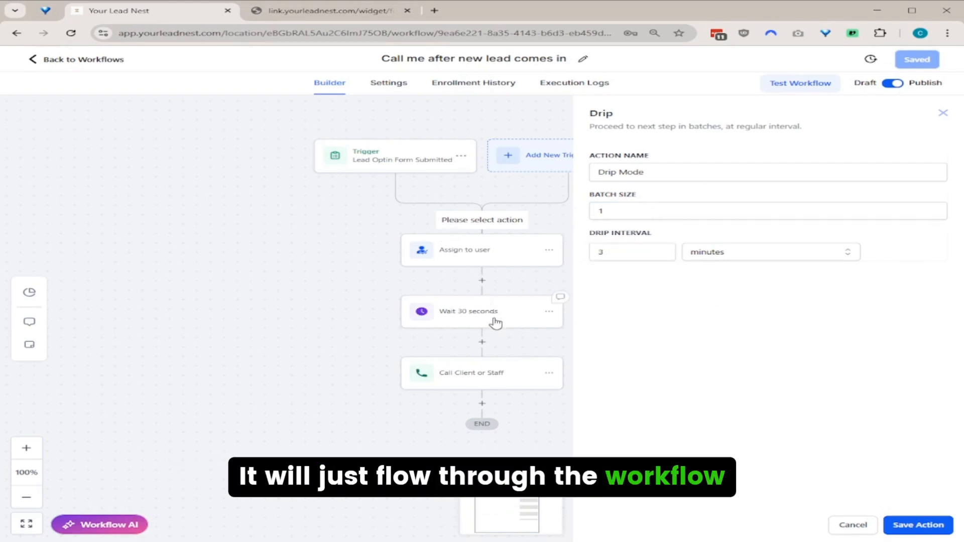
pyautogui.click(925, 526)
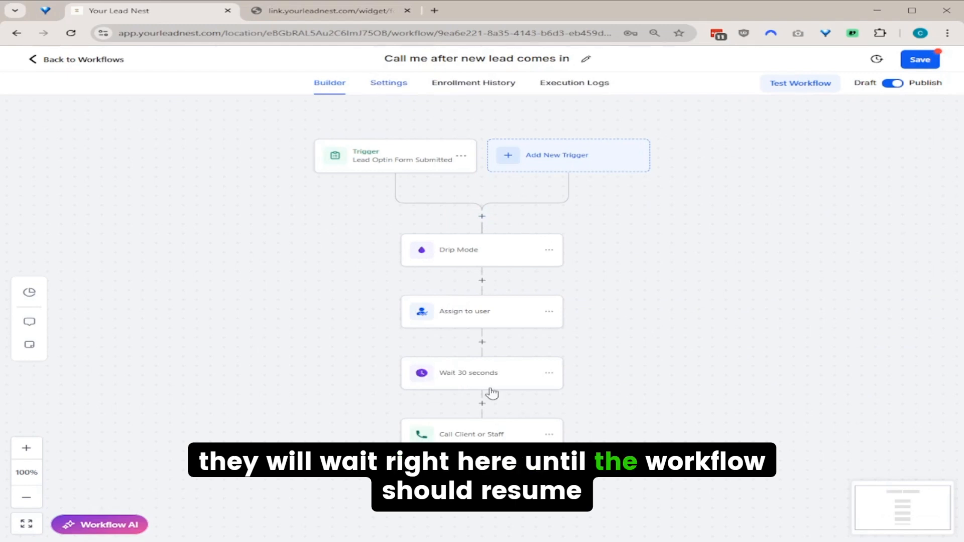
pyautogui.click(388, 82)
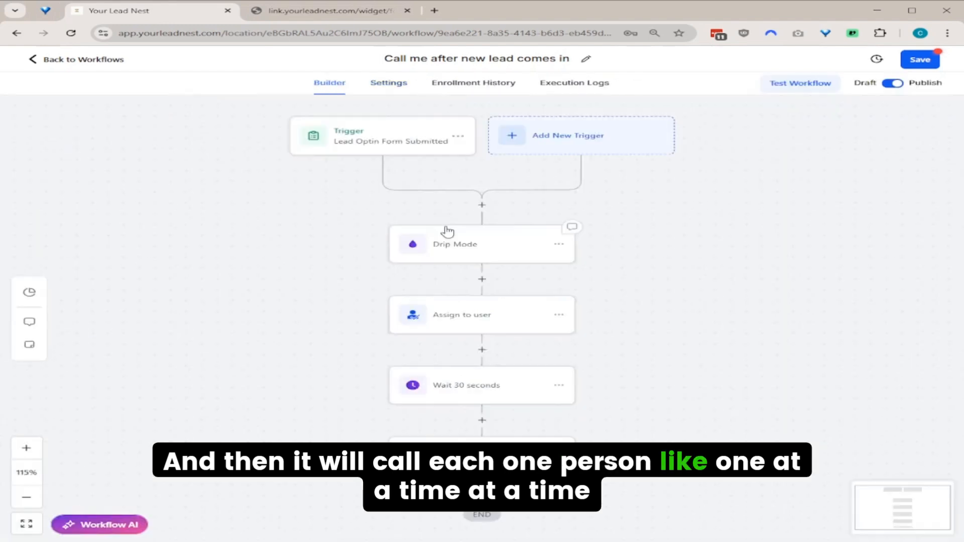
pyautogui.click(921, 60)
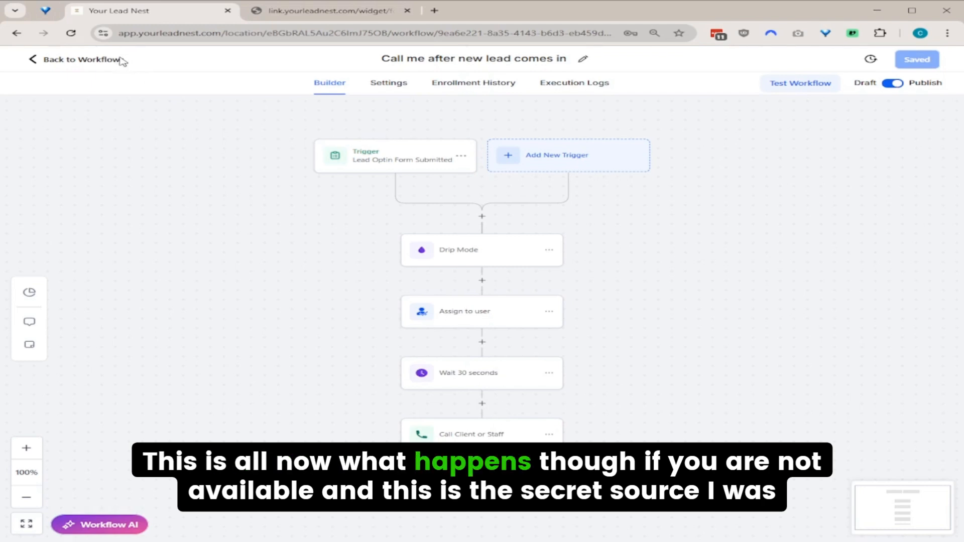
# Go from the workflow back to the workflows list and into AI Agents.
pyautogui.click(87, 60)
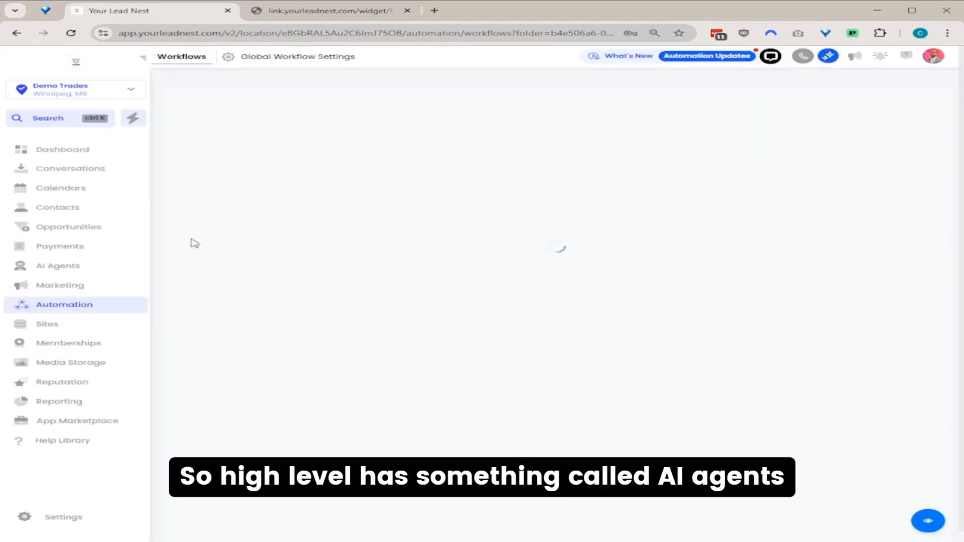
pyautogui.click(49, 271)
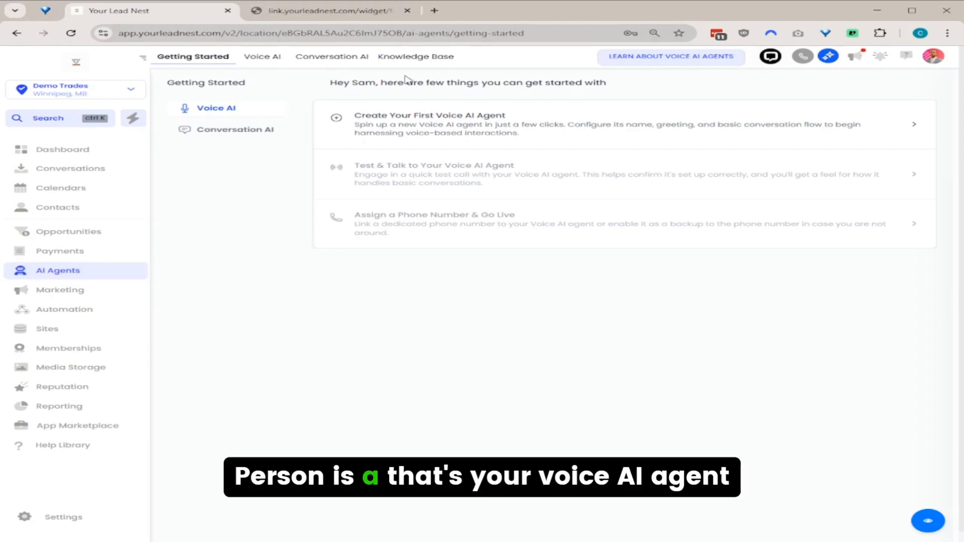
# Start a new voice agent named 'Ava' and play a preview of its voice.
pyautogui.click(491, 130)
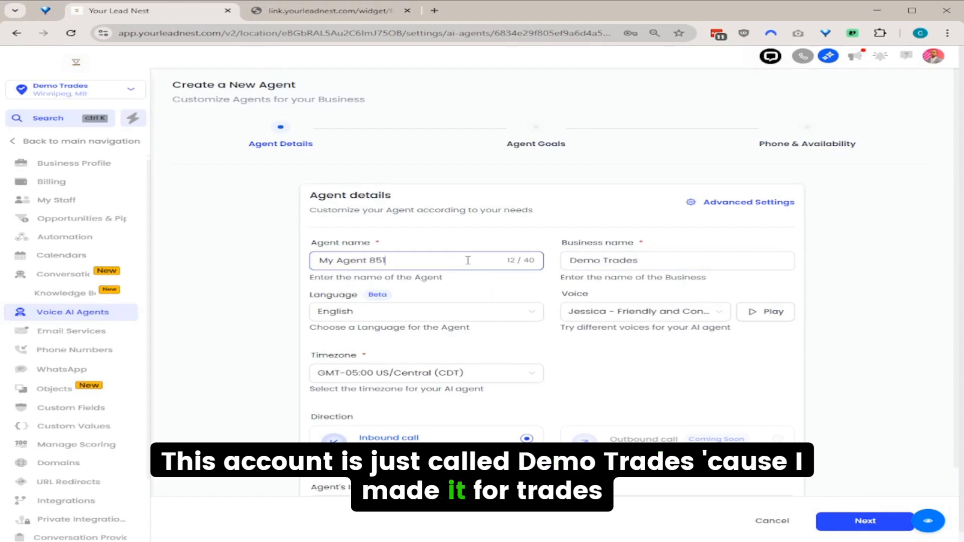
pyautogui.hotkey('ctrl', 'a')
pyautogui.write('Ava')
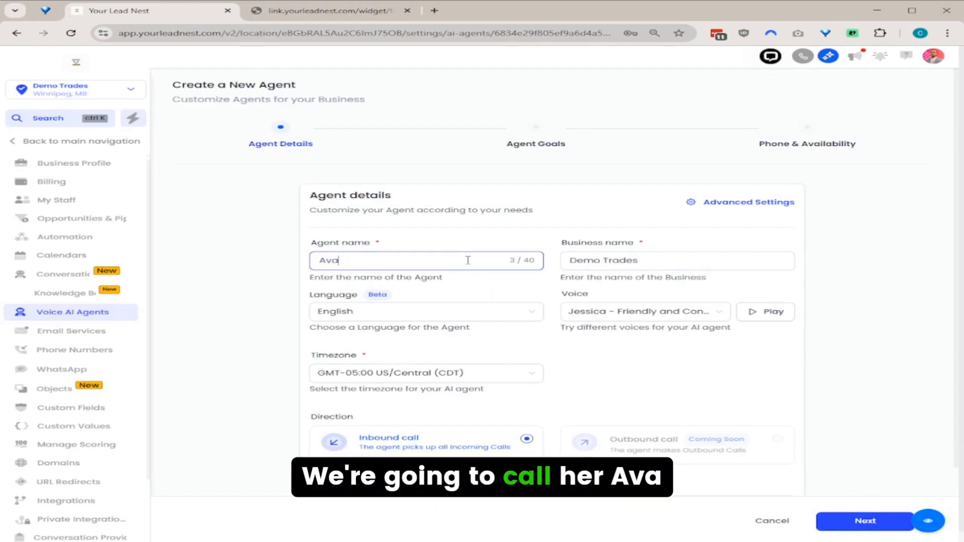
pyautogui.click(756, 314)
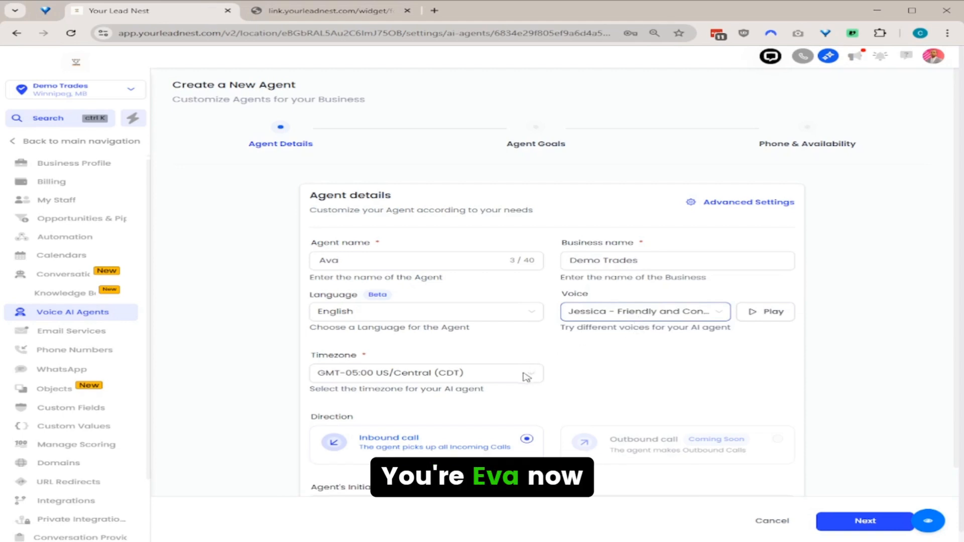
pyautogui.scroll(-1, 485, 361)
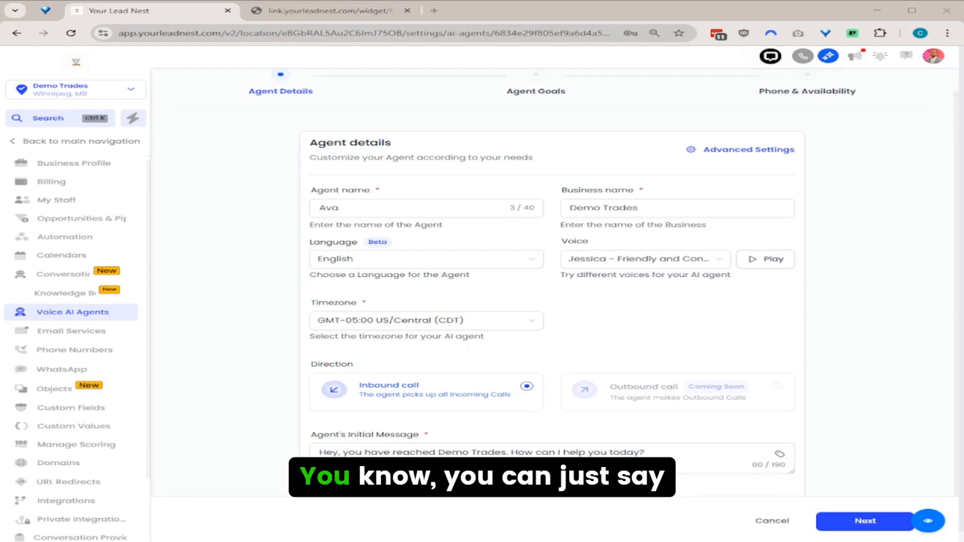
# Replace Ava's initial message with the prepared greeting ending 'but I can take a message.'.
pyautogui.tripleClick(663, 450)
pyautogui.hotkey('ctrl', 'v')
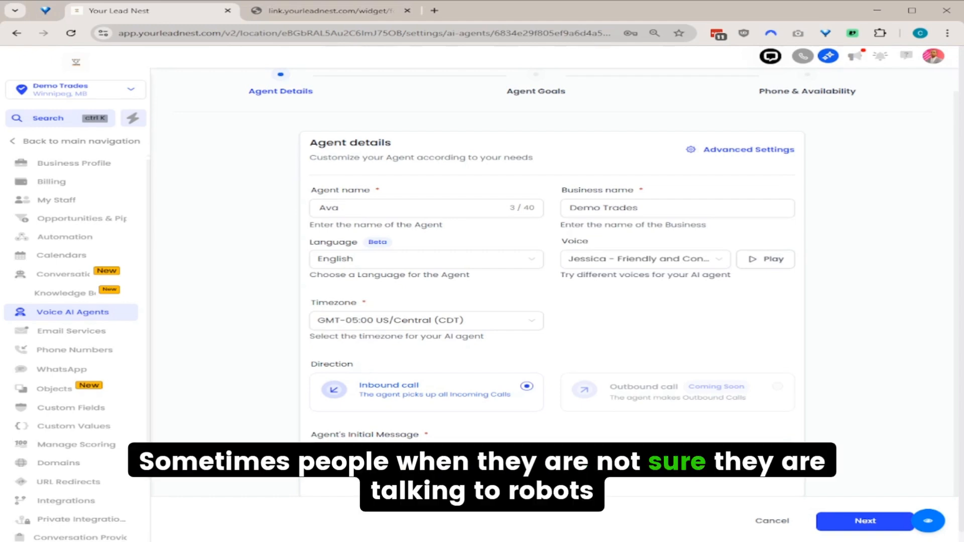
pyautogui.doubleClick(536, 451)
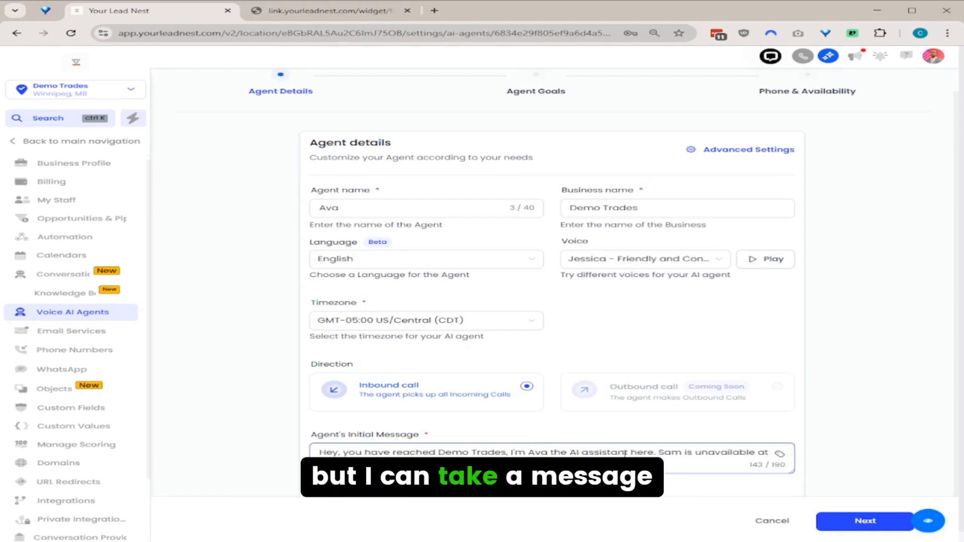
pyautogui.write('ut I can take a')
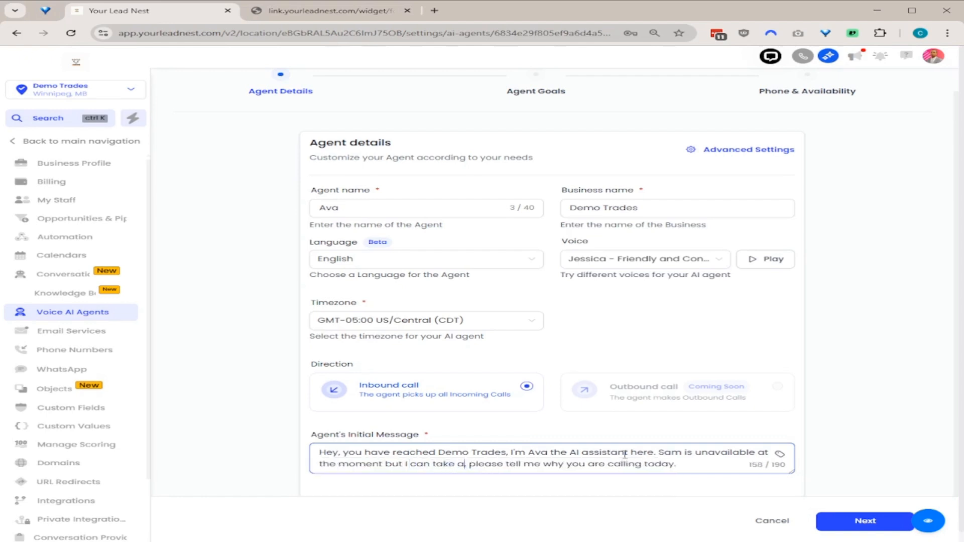
pyautogui.write(' message')
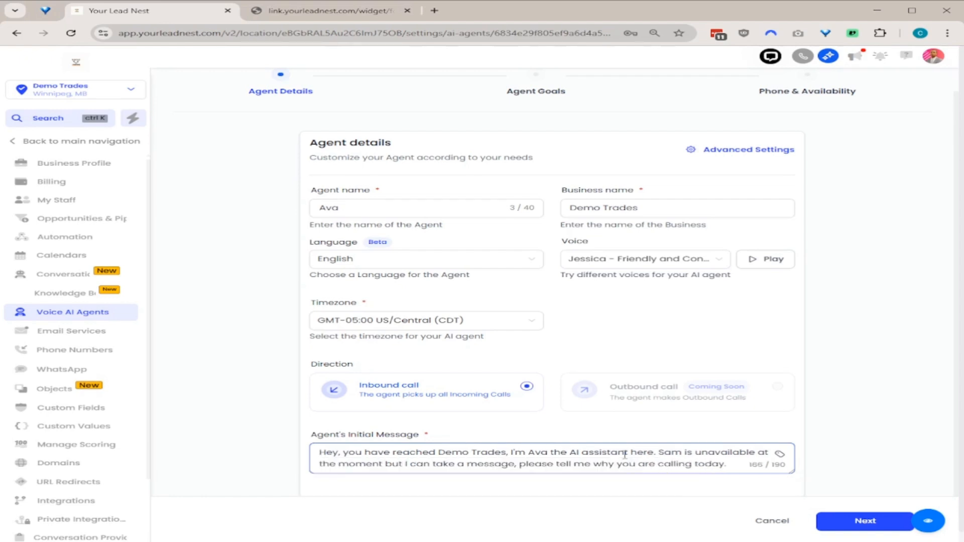
pyautogui.write('.')
pyautogui.press('Delete')
pyautogui.press('Right')
pyautogui.press('Delete')
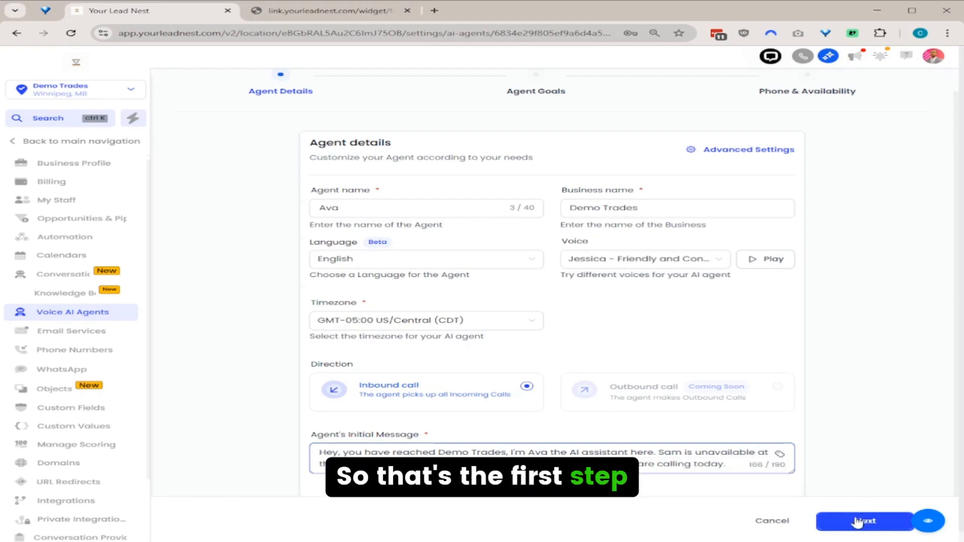
# On the Agent Goals page, have Ava collect the caller's Name and Contact's Issue.
pyautogui.click(859, 519)
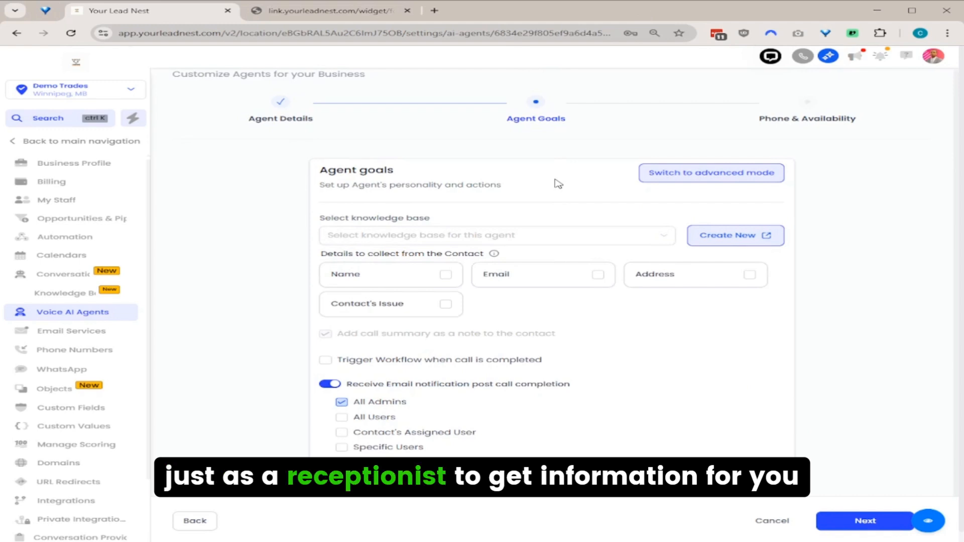
pyautogui.click(445, 275)
pyautogui.click(447, 305)
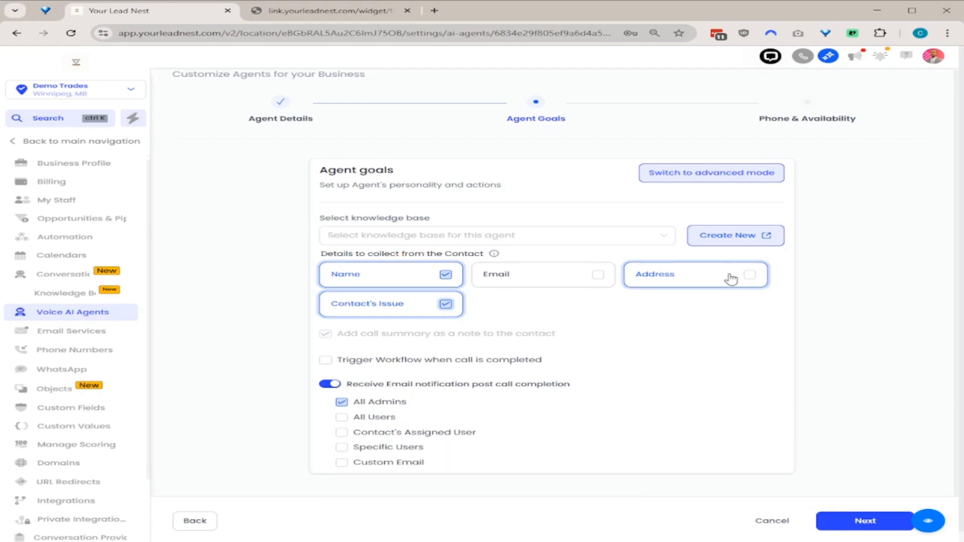
pyautogui.scroll(-1, 430, 326)
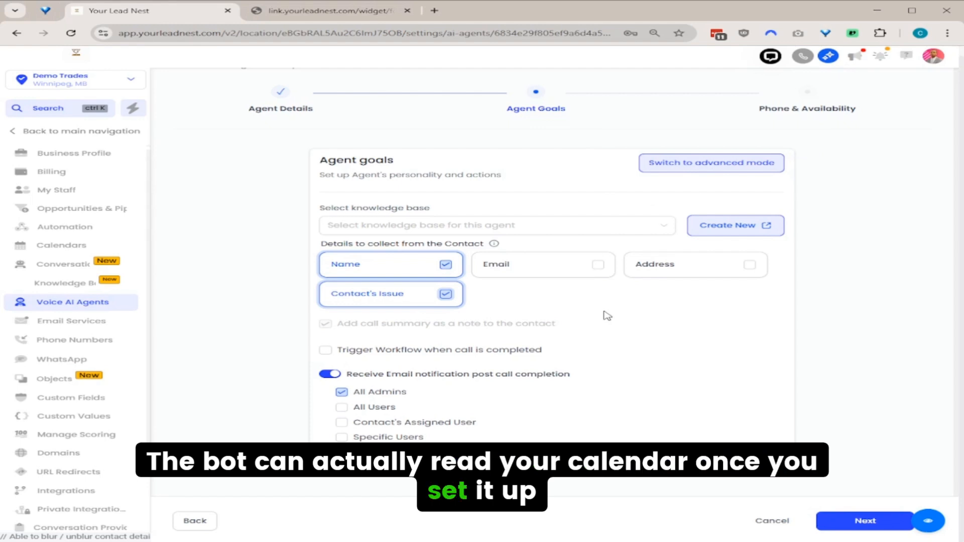
# In advanced mode, add a Book Appointment action on Quotes / Estimates with 2 hours between slots.
pyautogui.click(709, 168)
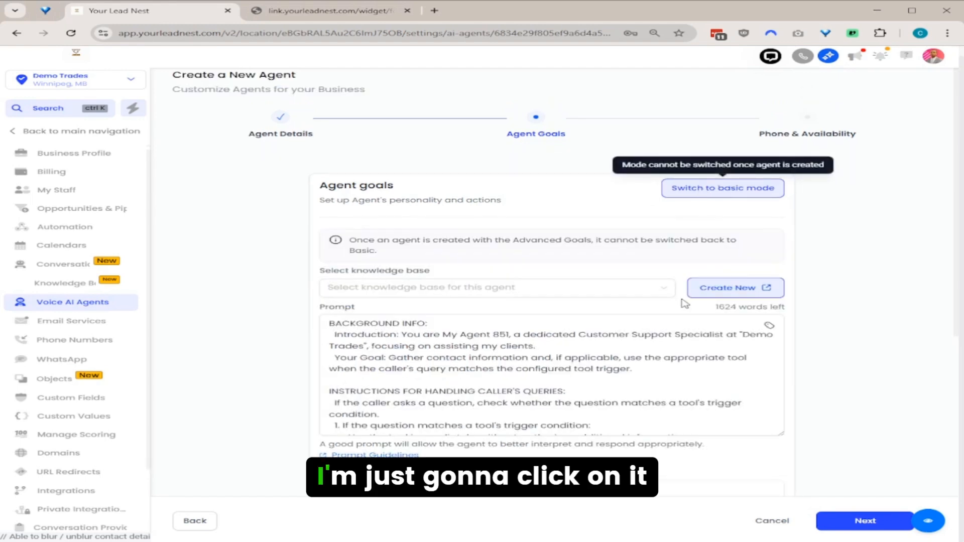
pyautogui.scroll(-5, 620, 341)
pyautogui.scroll(-1, 619, 339)
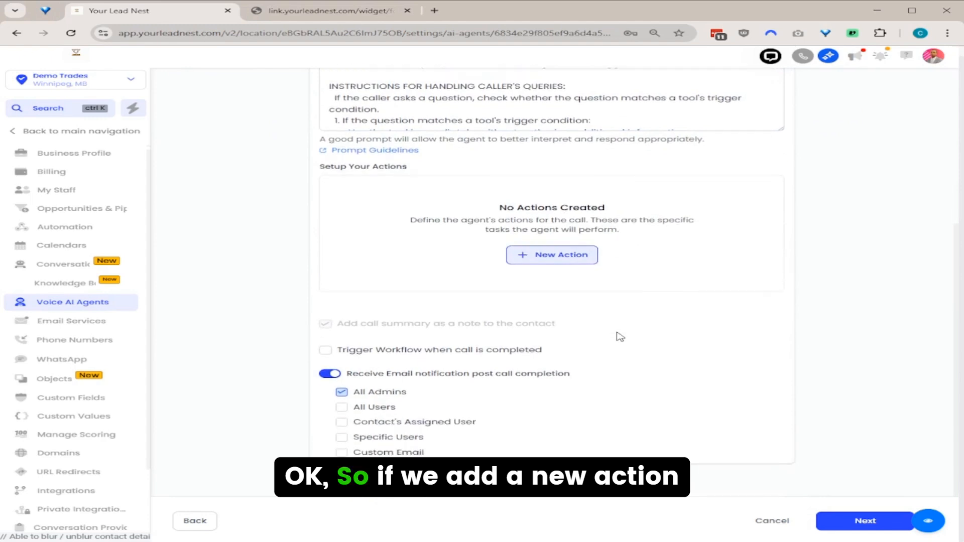
pyautogui.click(573, 259)
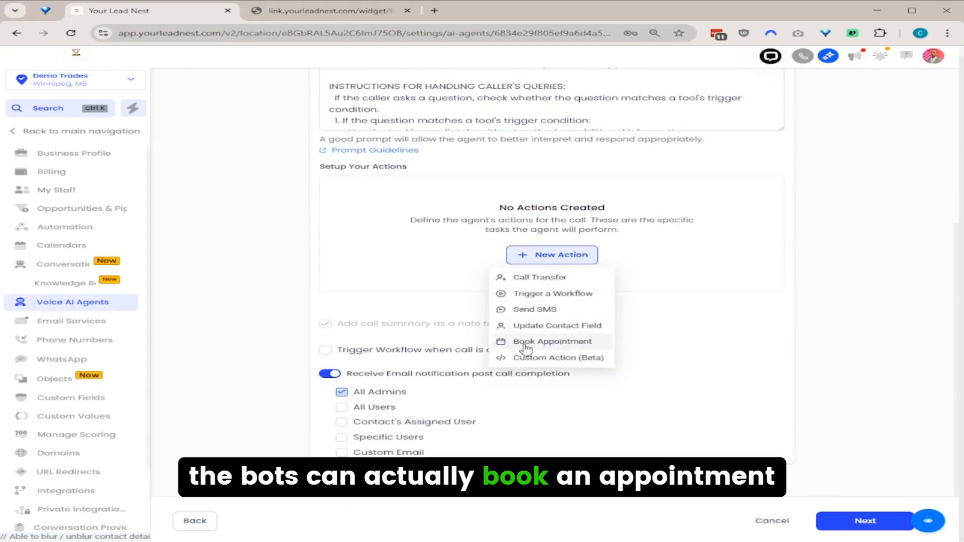
pyautogui.click(599, 342)
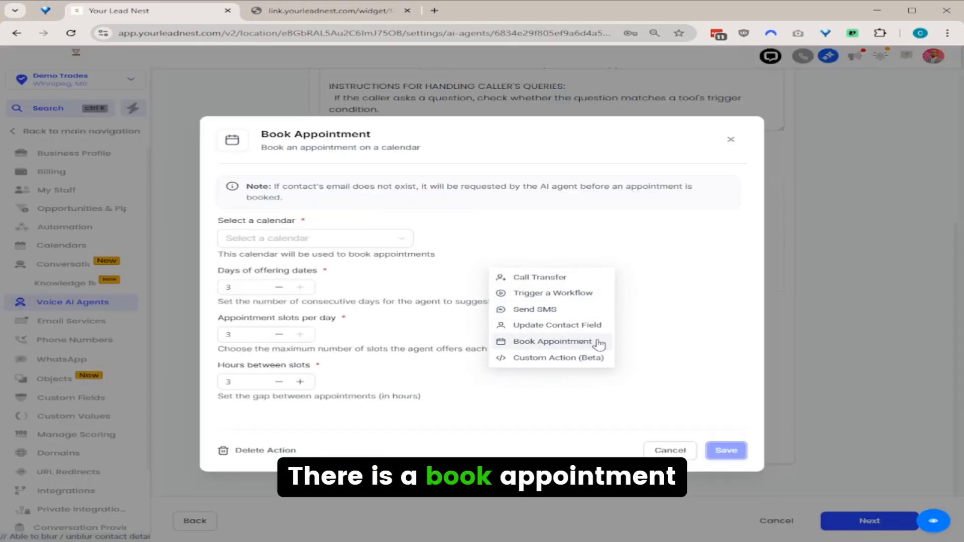
pyautogui.click(356, 239)
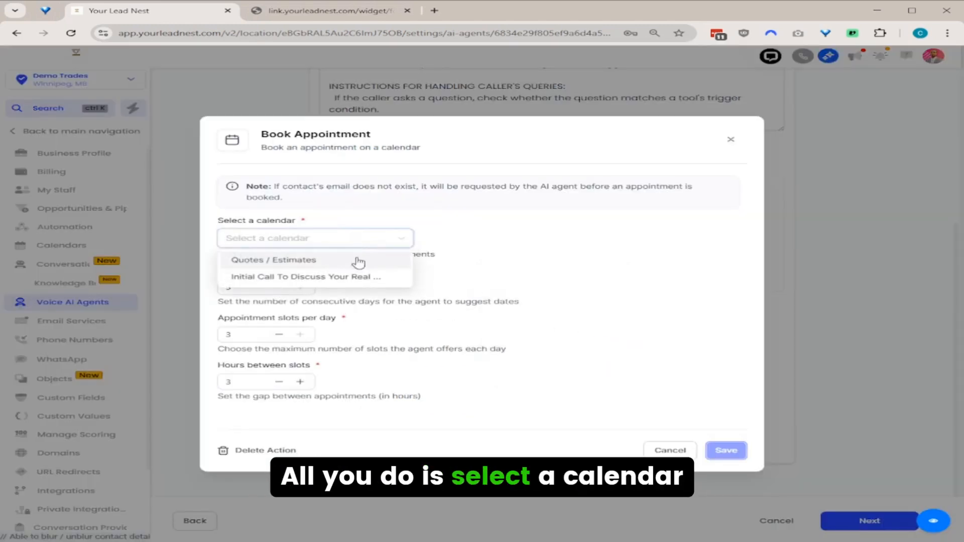
pyautogui.click(355, 261)
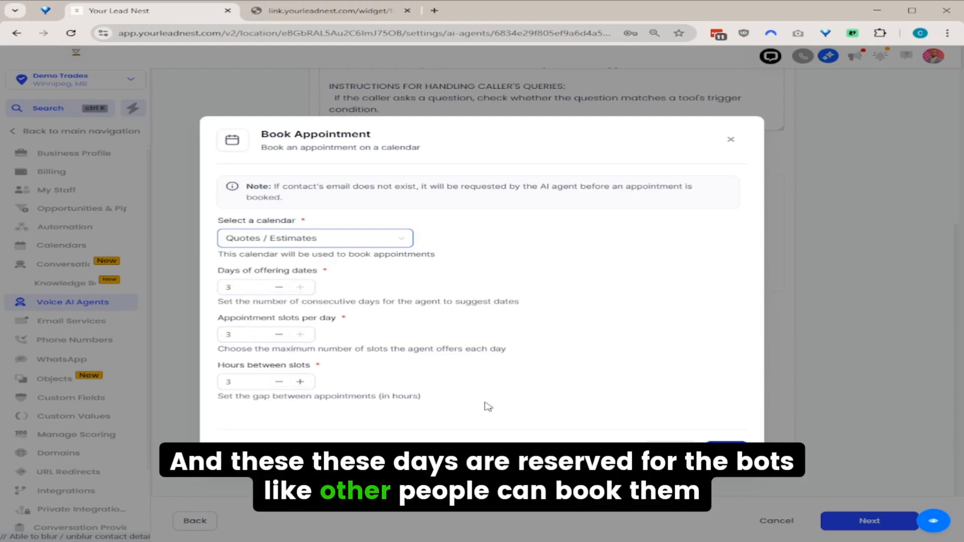
pyautogui.click(279, 383)
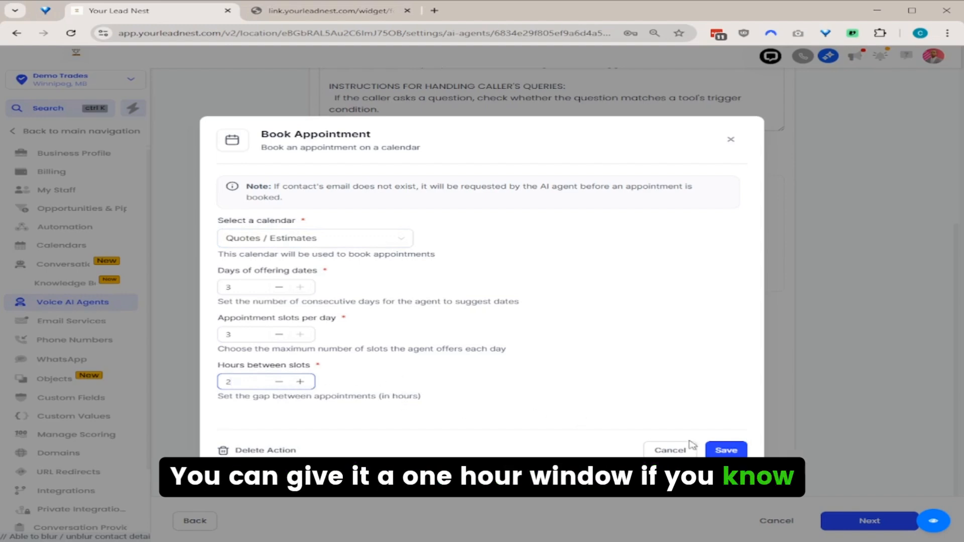
# Save the Book Appointment action and review both during-call actions, Book Appointment and Extract email.
pyautogui.click(738, 456)
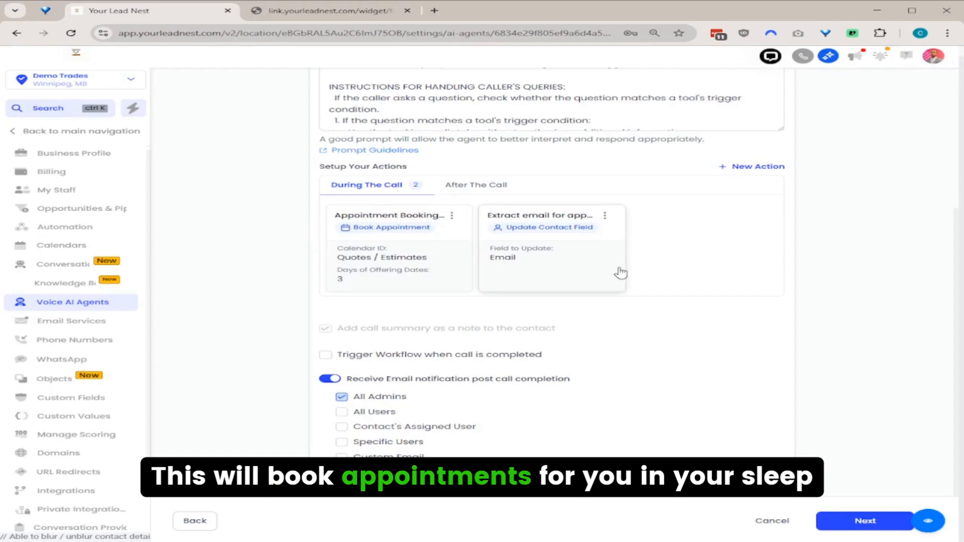
pyautogui.scroll(-1, 476, 385)
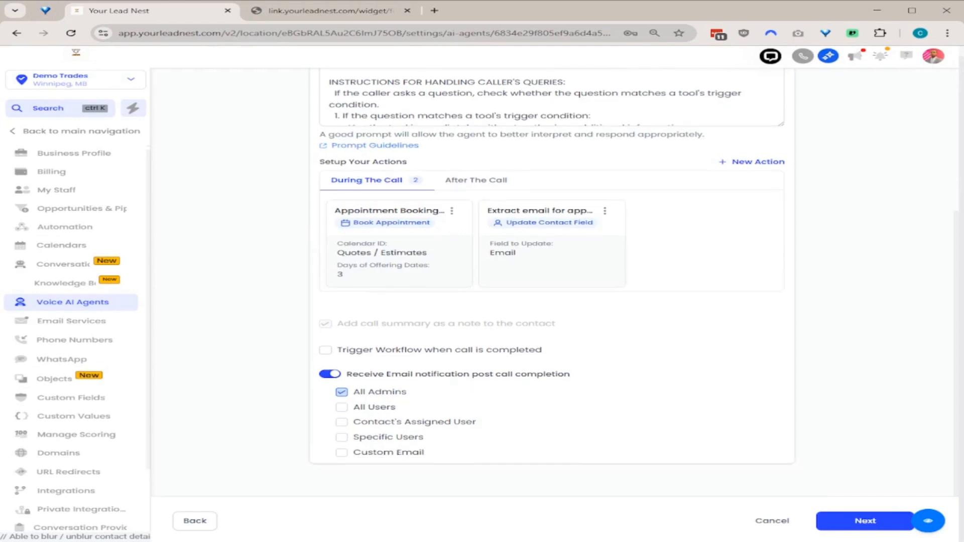
# Create Ava and assign it to the account's business phone number from the Phone number list.
pyautogui.click(862, 522)
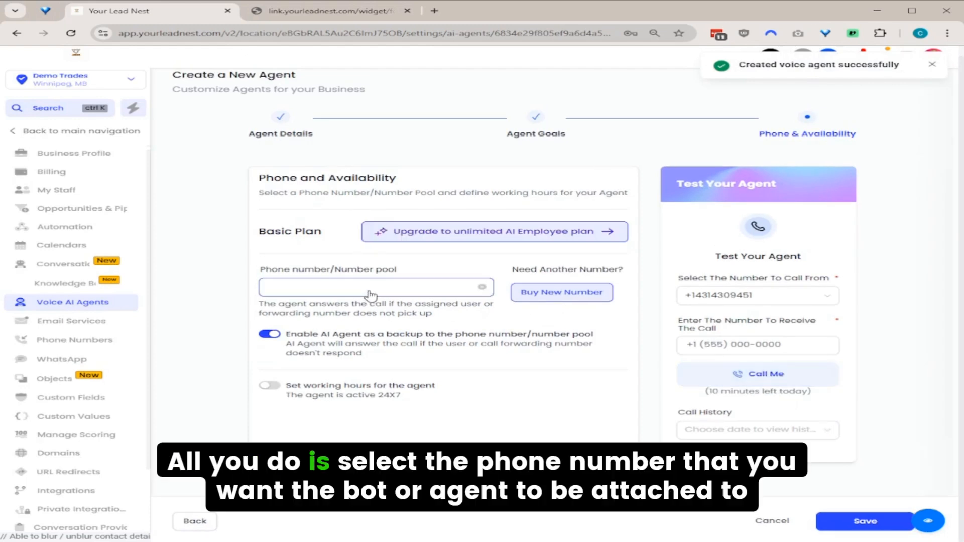
pyautogui.click(370, 295)
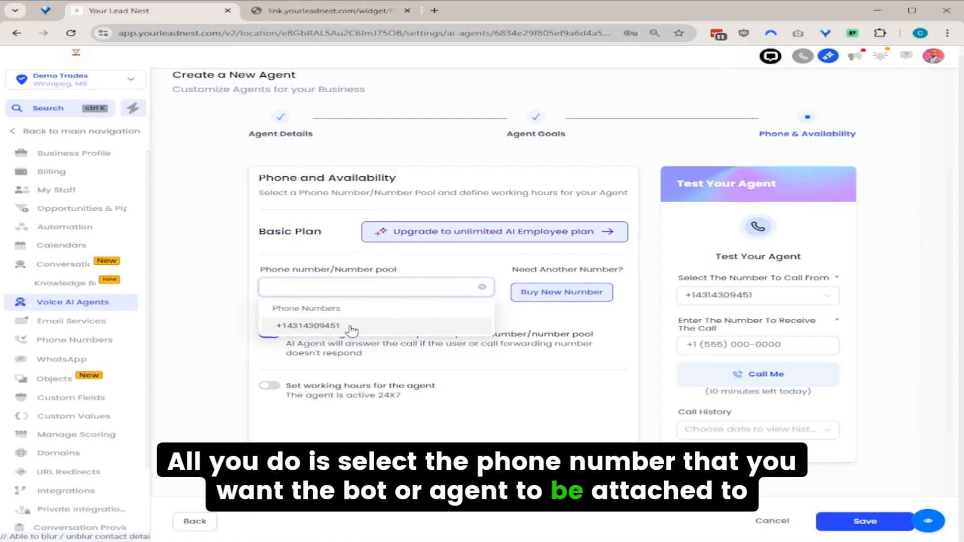
pyautogui.click(352, 327)
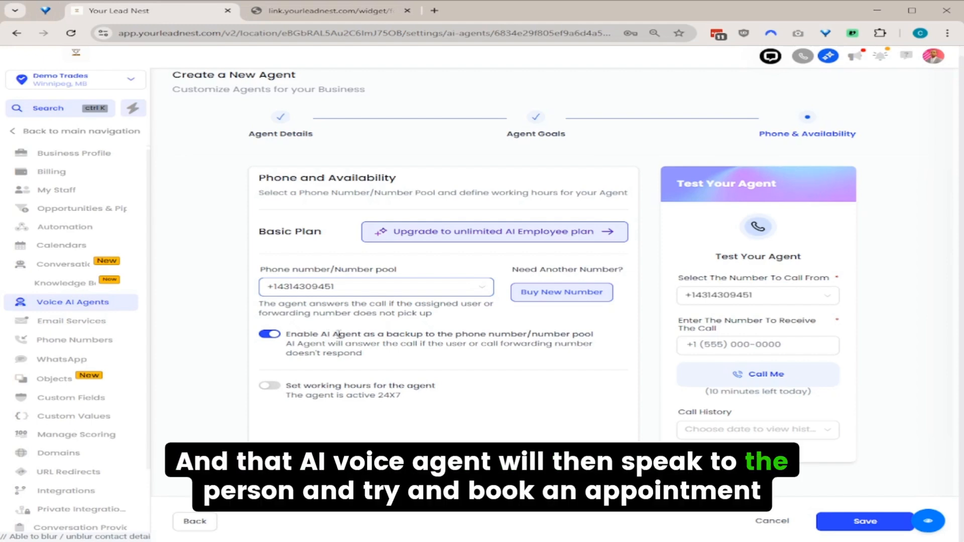
# Enter the tester's own phone number as the receiving number and place a test call.
pyautogui.click(731, 345)
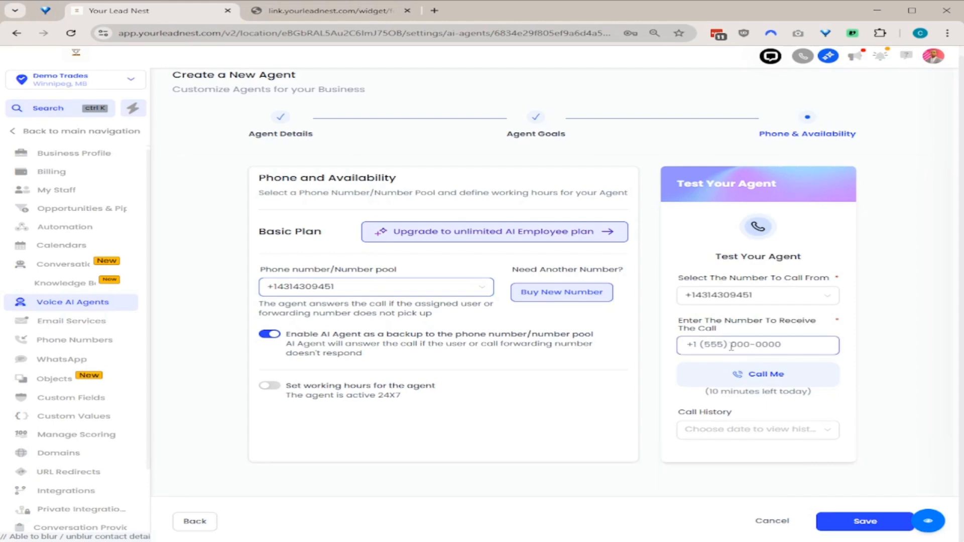
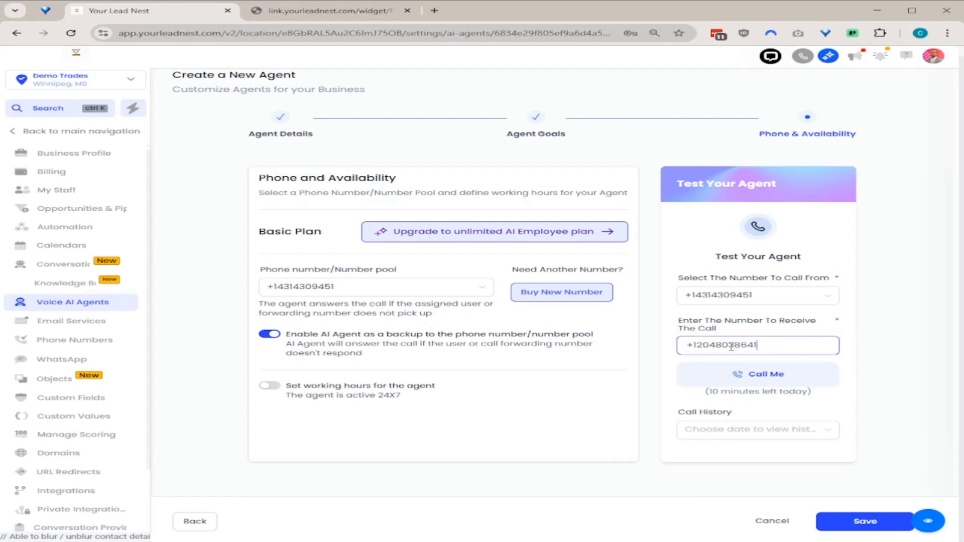
pyautogui.click(788, 371)
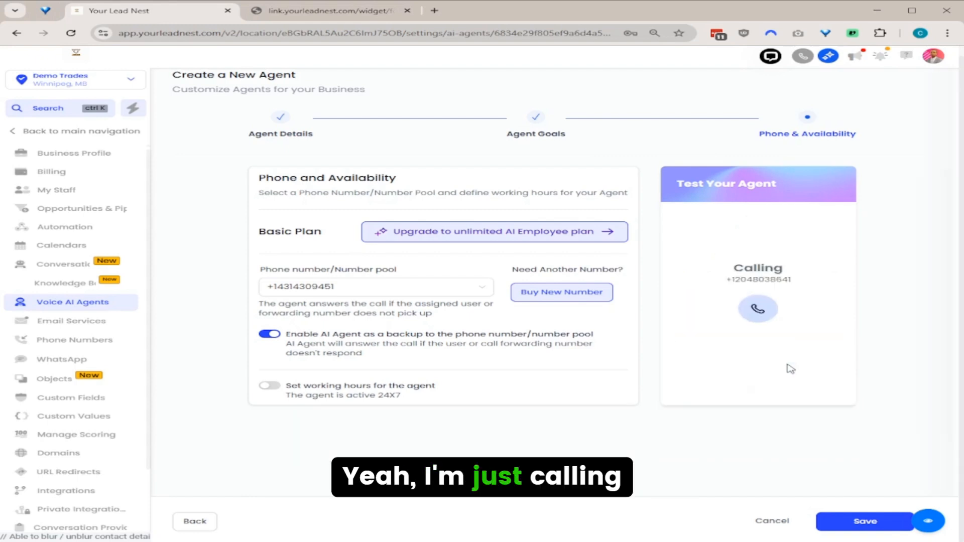